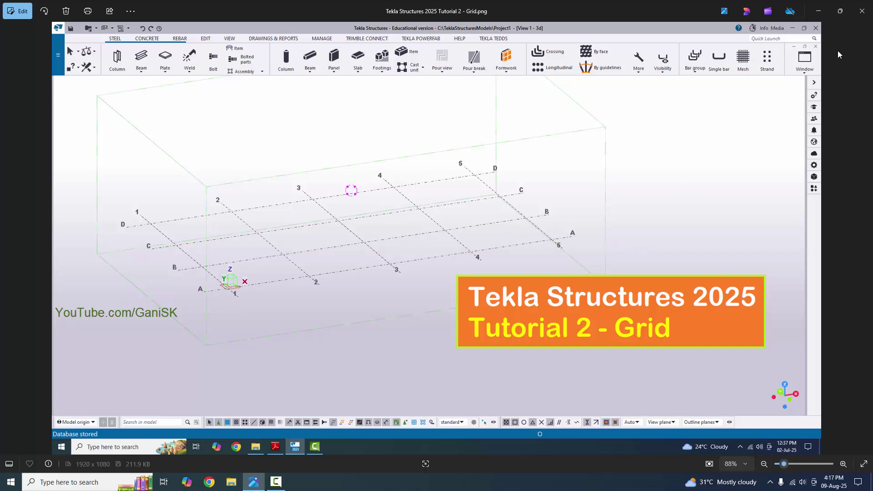
Put away the image viewer and launch Tekla Structures 2025 from the desktop
left_click(818, 11)
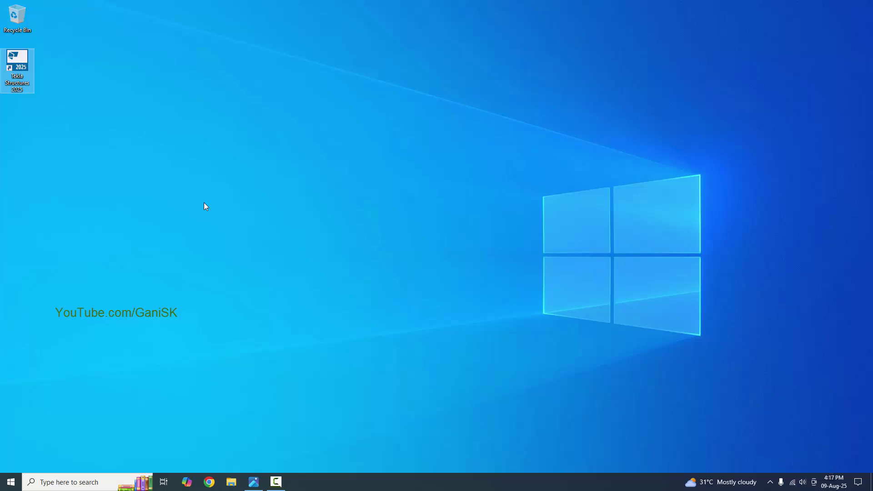
left_click(68, 119)
double_click(19, 90)
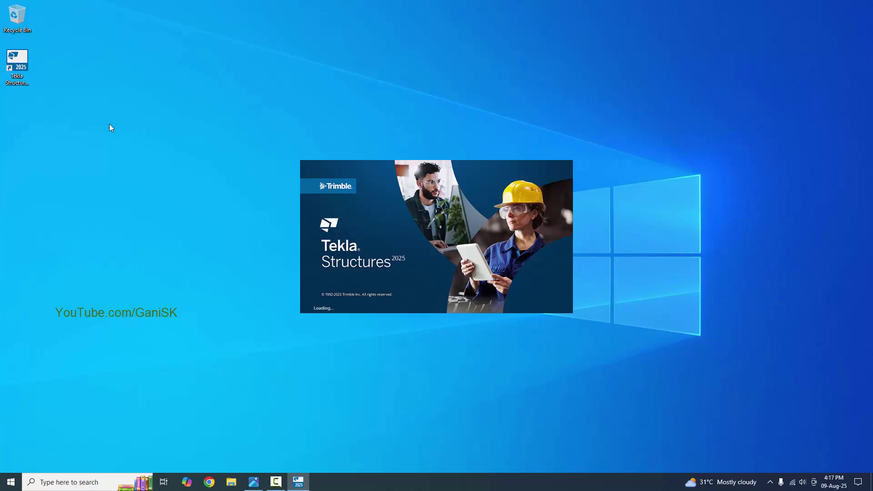
Start with the US environment, the Imperial Steel Detailing role and the Educational configuration
left_click(422, 206)
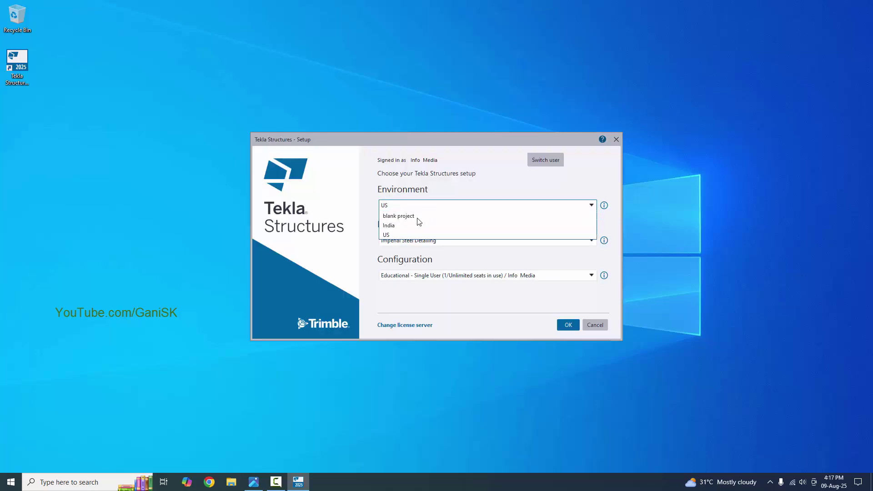
left_click(414, 234)
left_click(435, 242)
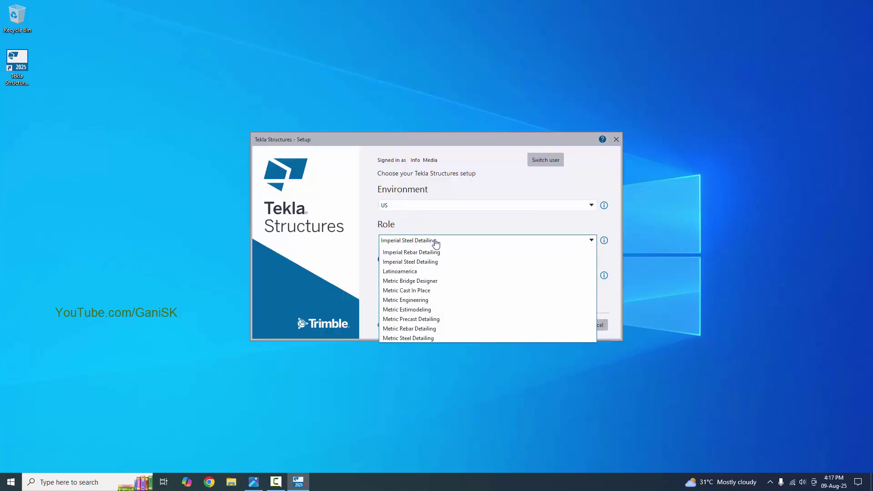
left_click(421, 317)
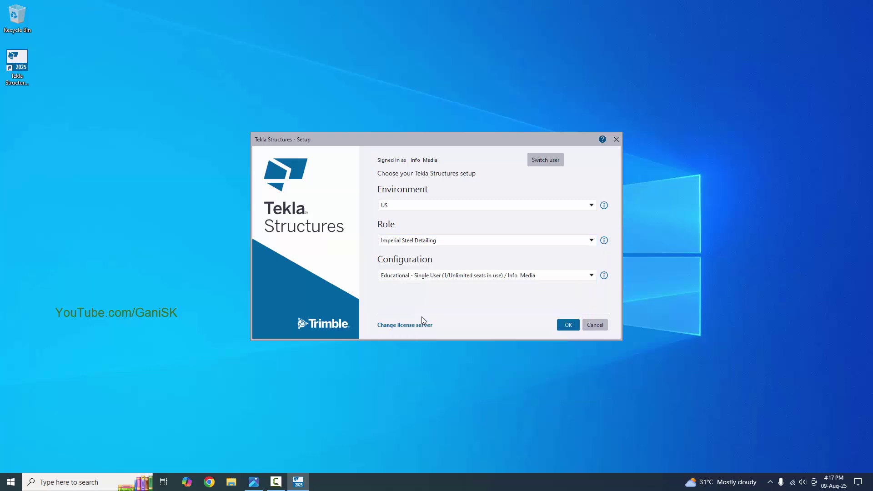
left_click(425, 276)
left_click(418, 285)
left_click(568, 325)
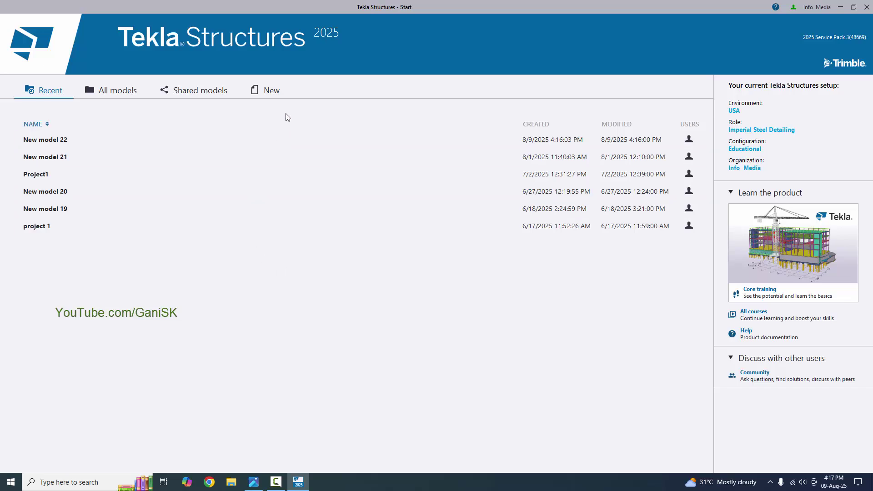
Create a new single-user model named New model 23 from the Blank template and agree to save it under the educational license
left_click(272, 92)
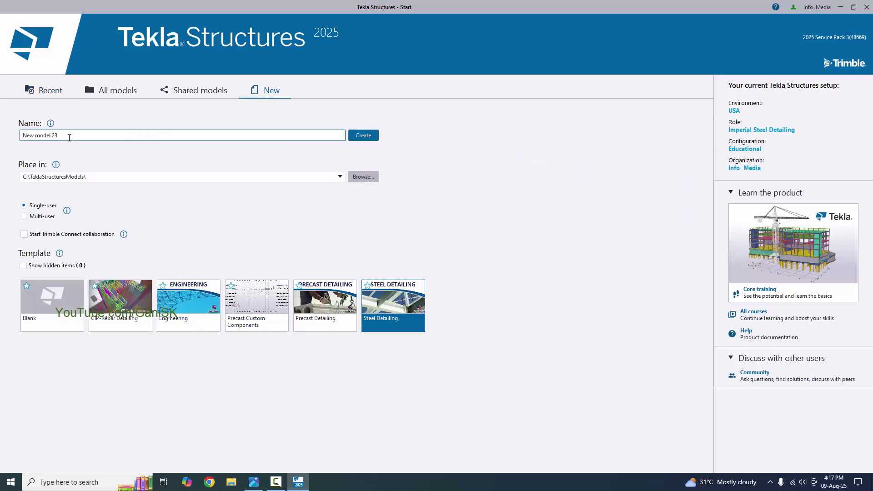
left_click_drag(63, 136, 12, 132)
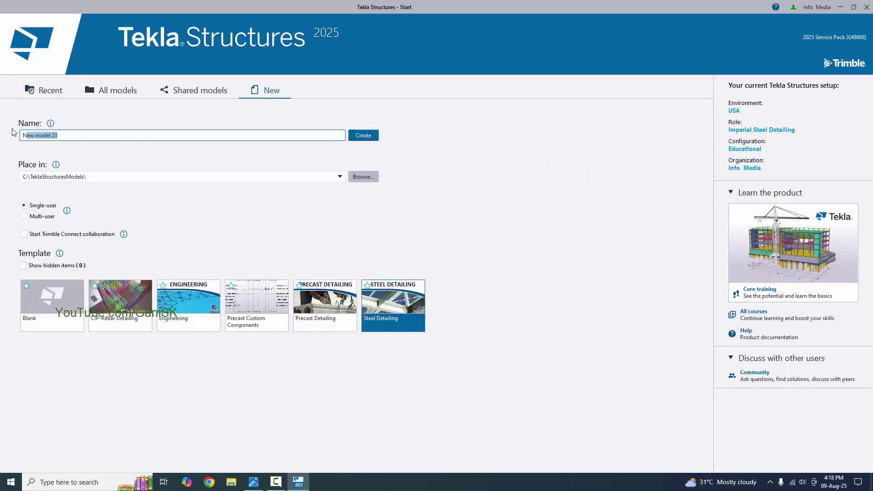
left_click(69, 136)
left_click_drag(70, 135, 22, 137)
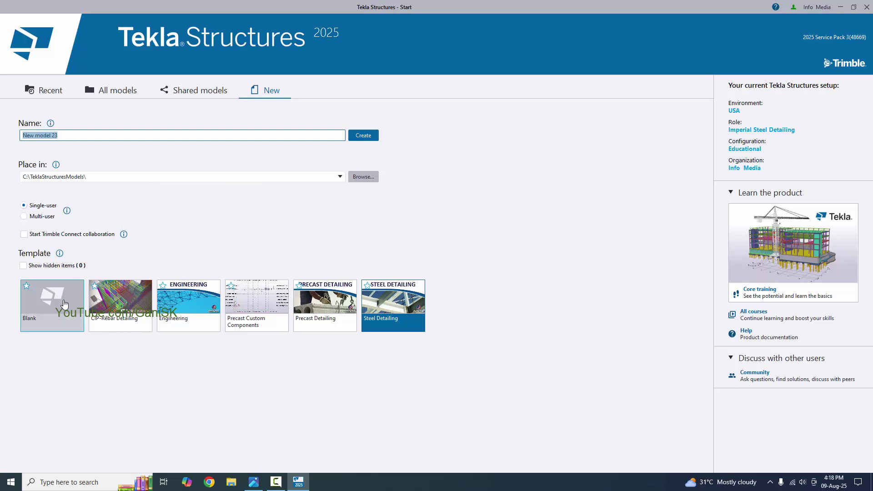
left_click(64, 303)
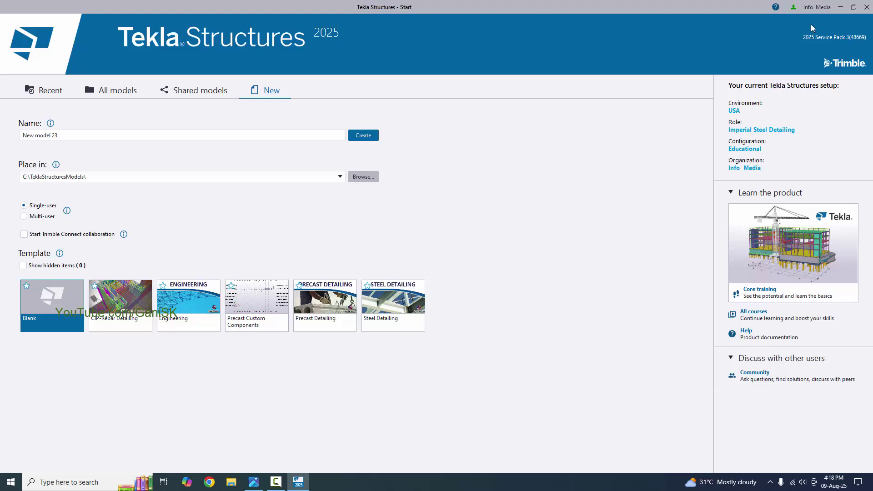
left_click(368, 135)
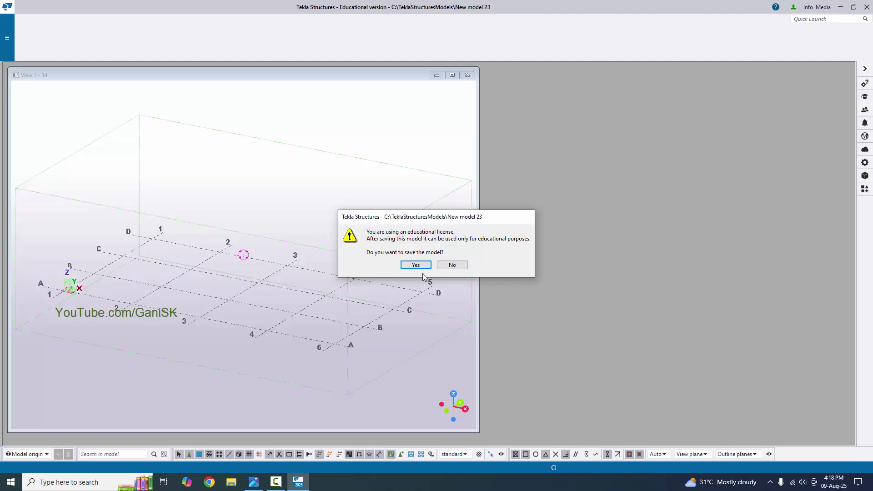
left_click(414, 264)
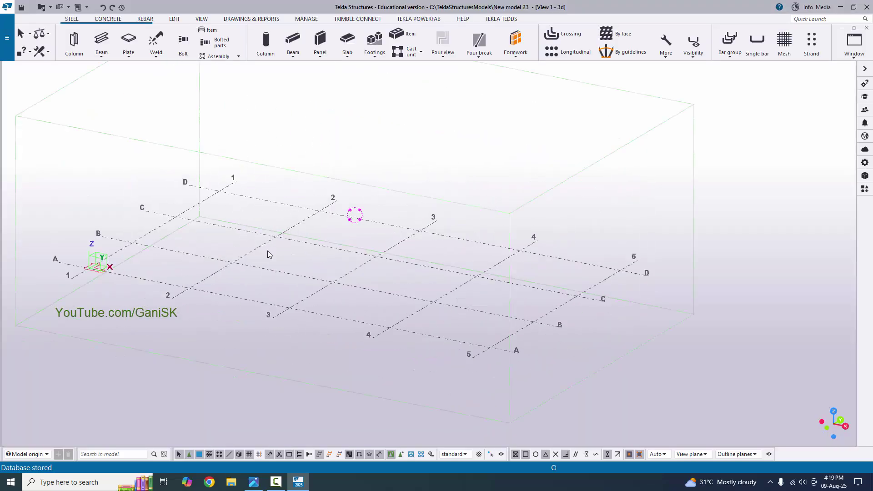
Open the Plan PDF from the desktop in Adobe Reader, fit the whole page and rotate it upright
middle_click_drag(176, 318, 205, 318, "ctrl")
middle_click_drag(293, 305, 326, 343, "ctrl")
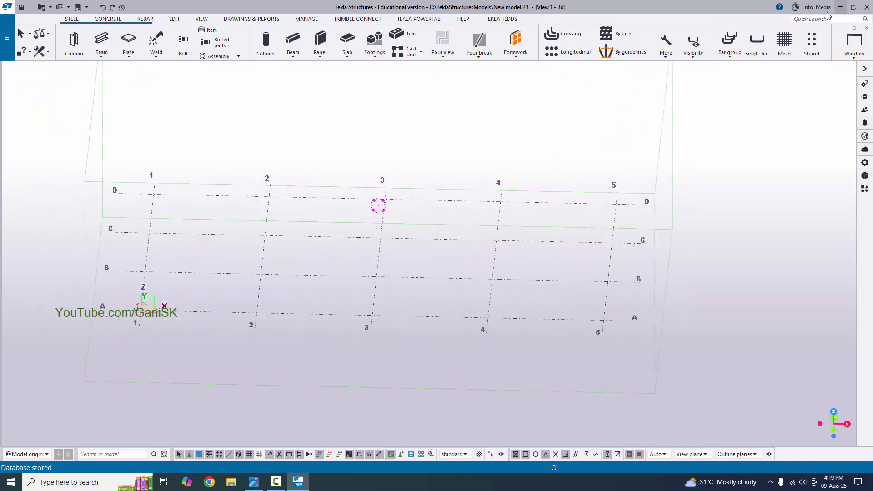
left_click(840, 7)
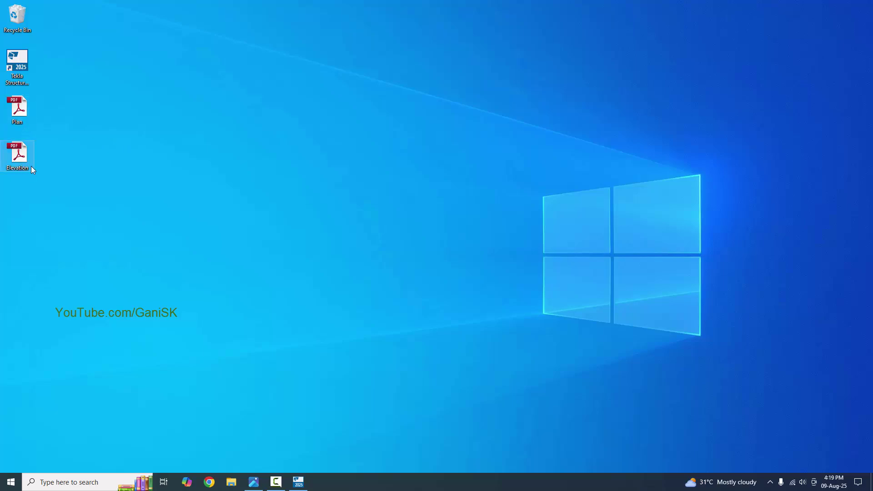
double_click(19, 108)
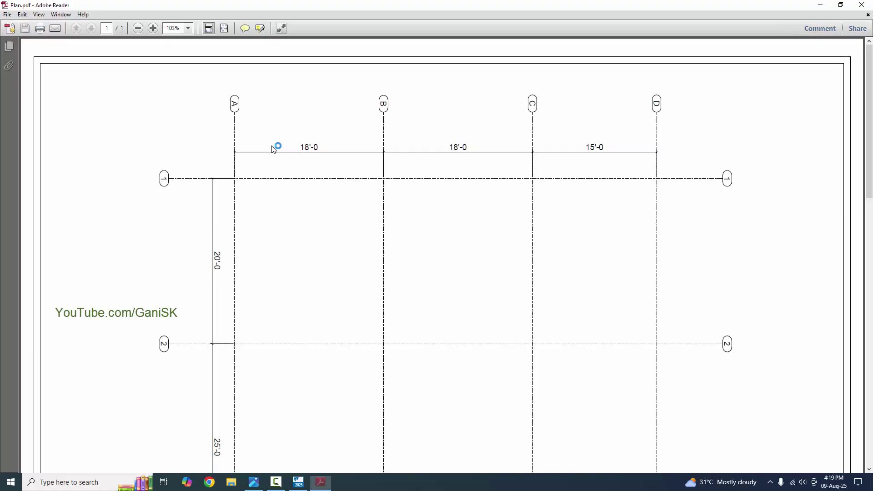
scroll(458, 219, "down", 3)
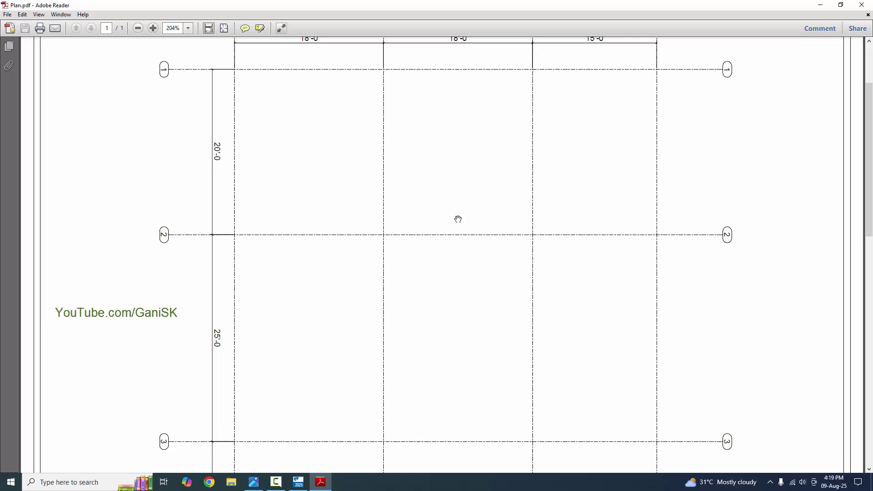
left_click(224, 28)
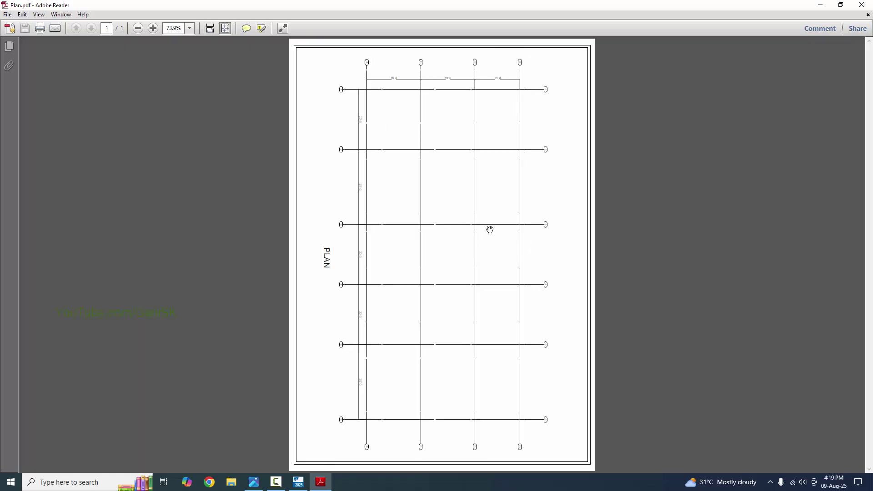
key("ctrl+shift+plus")
key("ctrl+shift+plus")
key("ctrl+shift+plus")
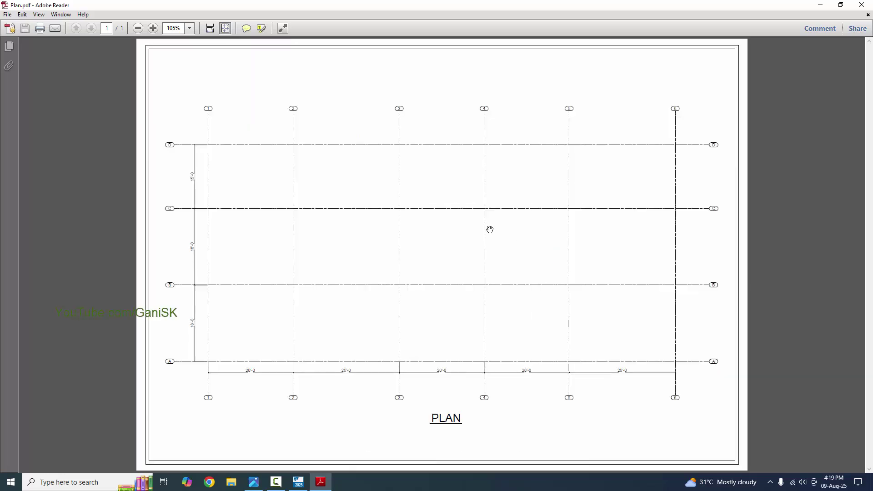
Examine the grid labels and spacings in both directions on the plan drawing
scroll(225, 386, "up", 3, "ctrl")
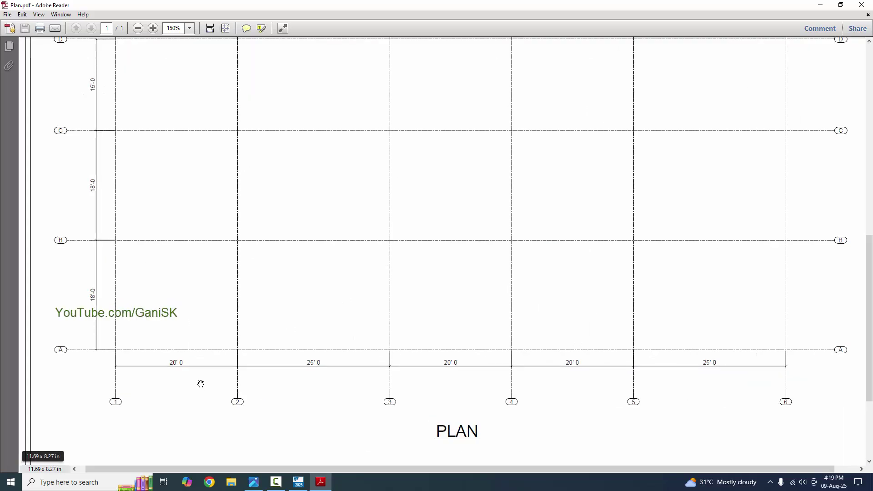
key("ctrl+0")
scroll(600, 403, "up", 1, "ctrl")
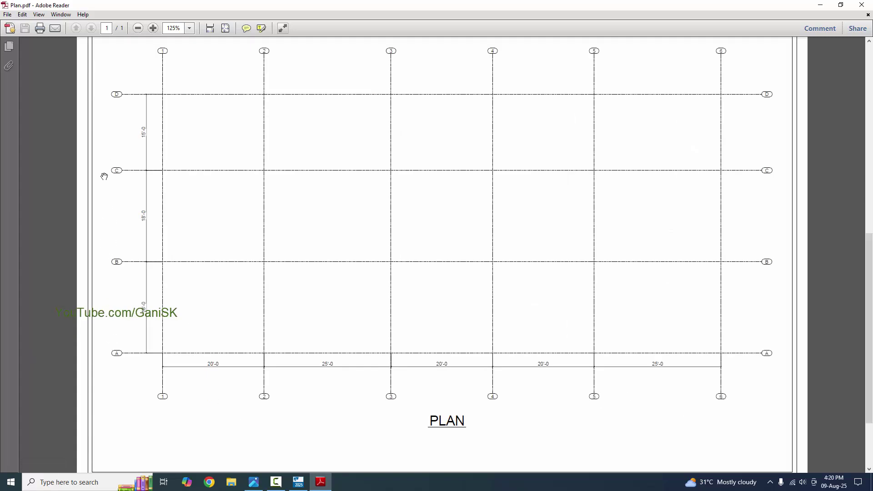
key("ctrl+0")
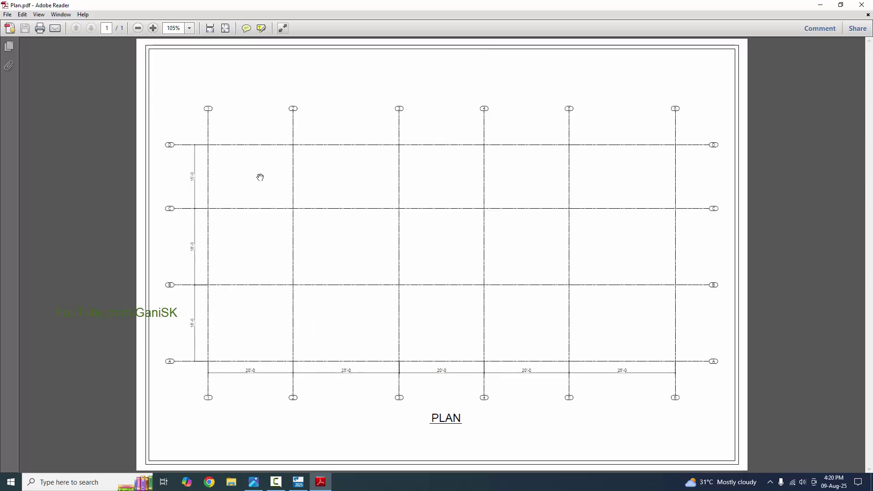
Switch back to Tekla Structures and open the properties of the model's rectangular grid
left_click(298, 482)
middle_click_drag(445, 295, 287, 344, "ctrl")
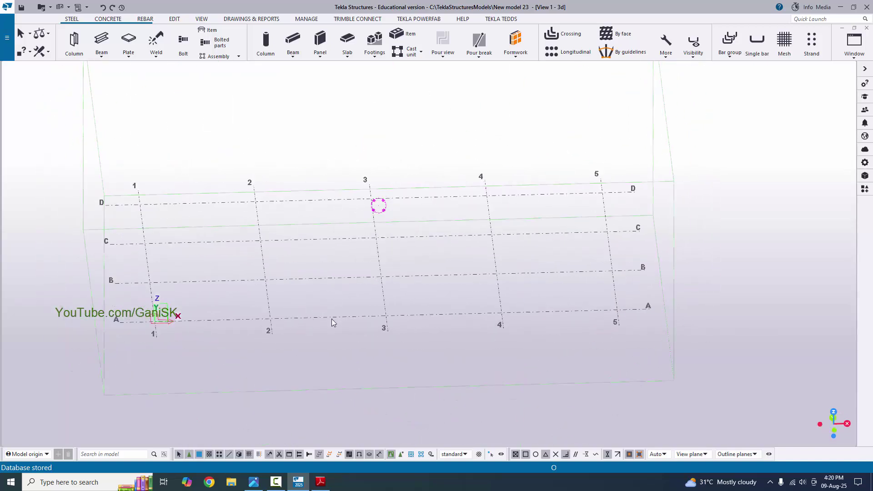
scroll(332, 318, "up", 4)
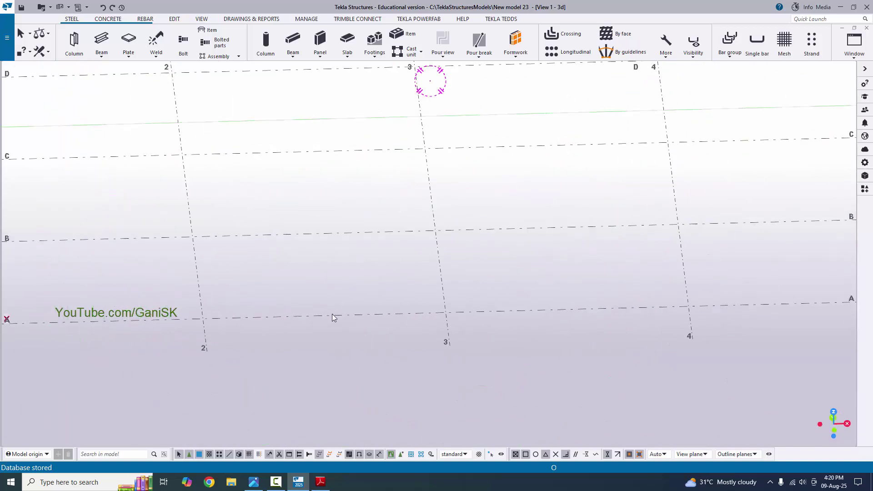
left_click(334, 318)
double_click(334, 319)
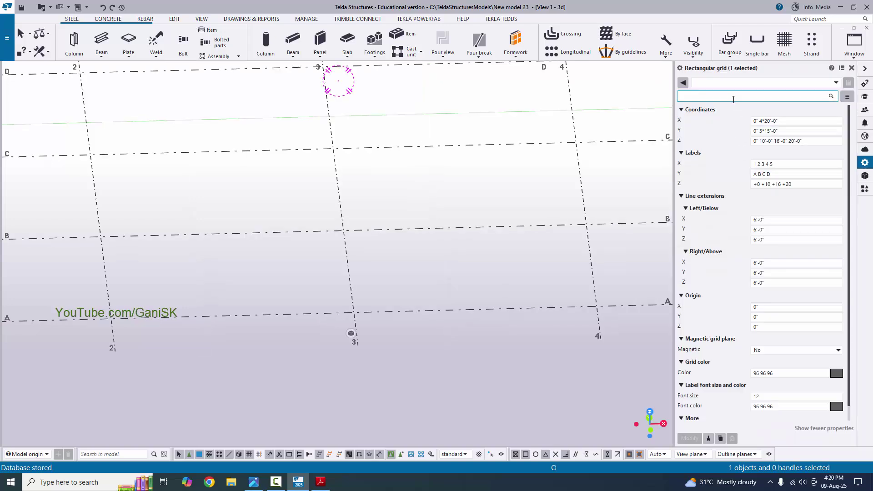
left_click(851, 68)
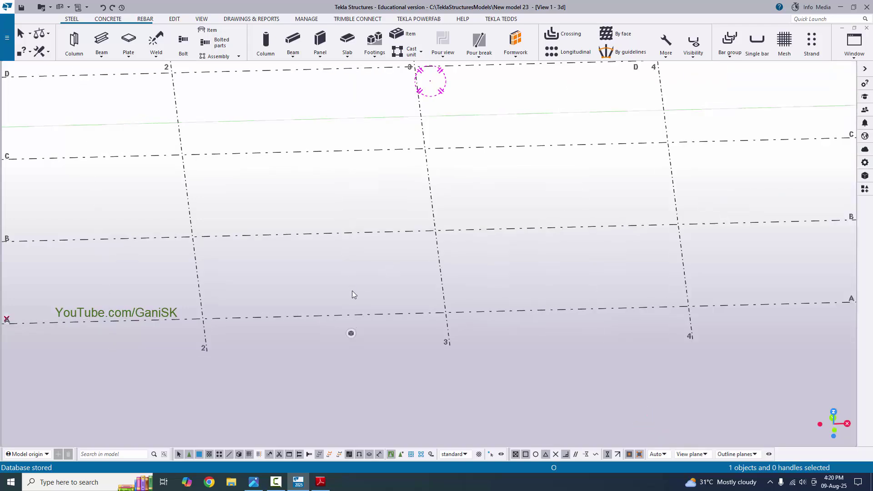
right_click(335, 316)
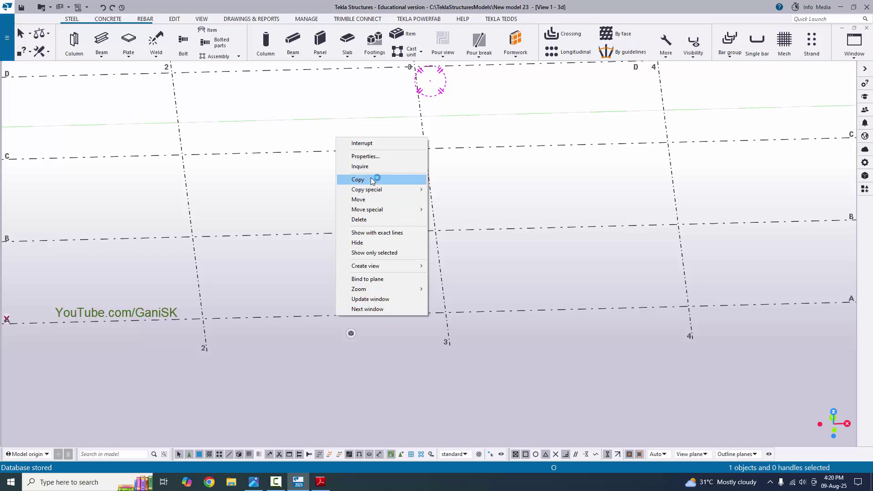
left_click(372, 157)
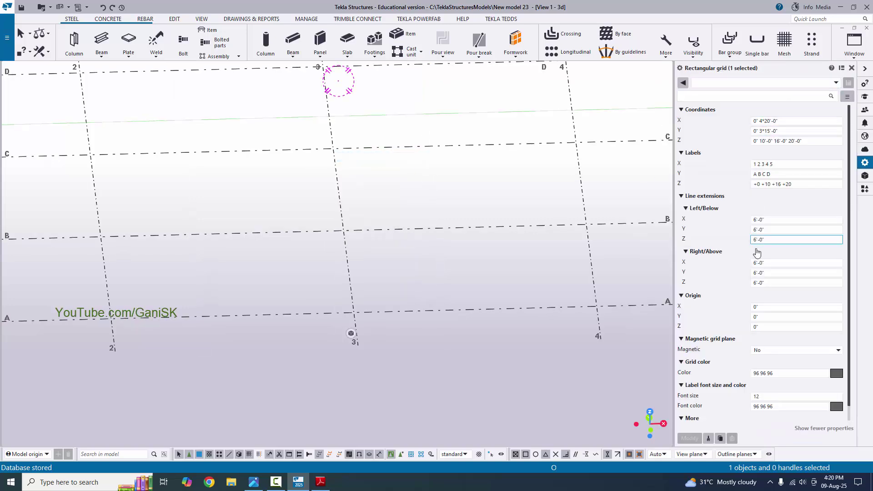
left_click(852, 68)
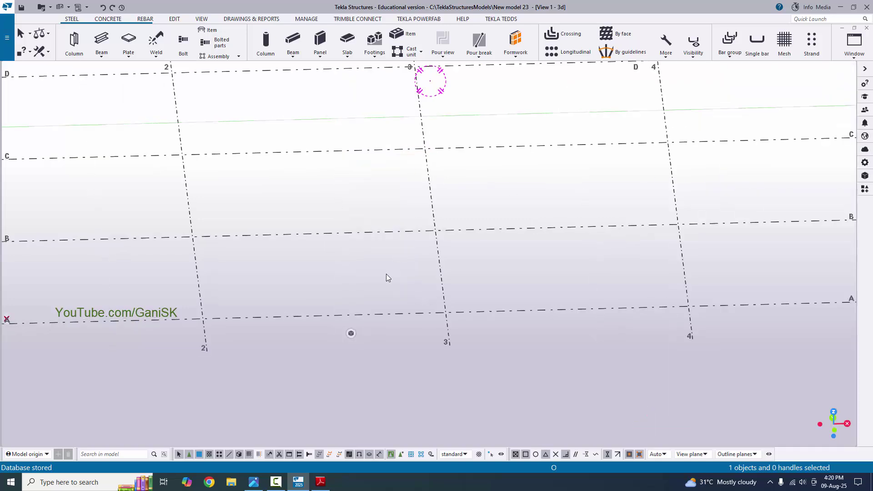
double_click(337, 314)
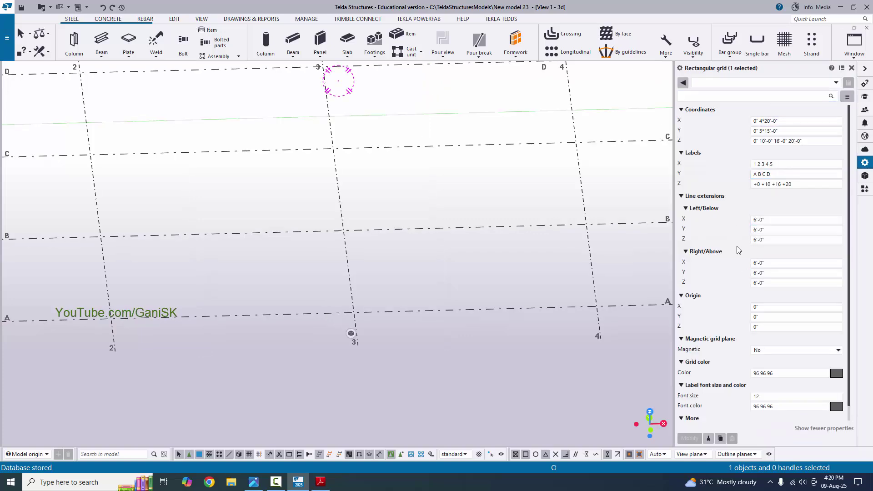
Examine the axis directions at the grid's origin and compare the model grid with the plan drawing in Adobe Reader
scroll(459, 283, "down", 5)
scroll(200, 317, "up", 6)
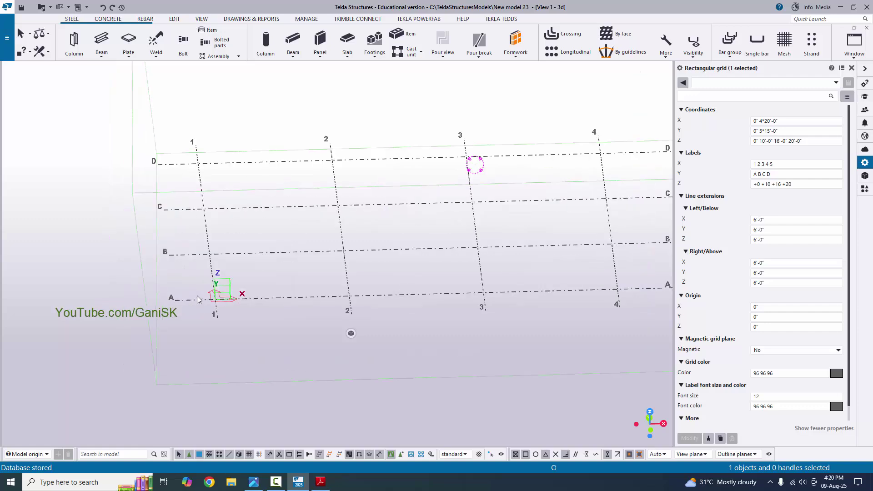
mouse_move(200, 317)
middle_mouse_down("ctrl")
mouse_move(253, 335)
mouse_move(146, 260)
mouse_move(176, 248)
mouse_move(159, 210)
middle_mouse_up("ctrl")
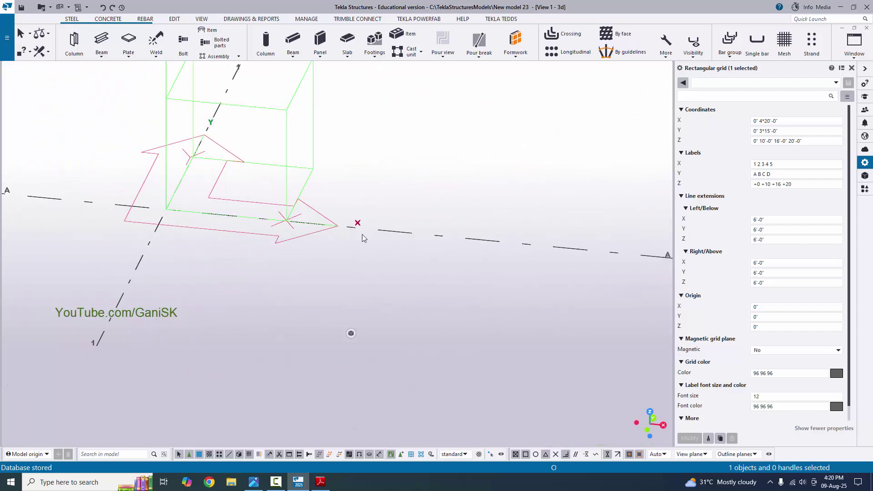
middle_click_drag(263, 233, 216, 195, "ctrl")
middle_click_drag(190, 244, 245, 245, "ctrl")
middle_click_drag(447, 227, 136, 245, "ctrl")
scroll(294, 249, "up", 3)
scroll(136, 244, "up", 5)
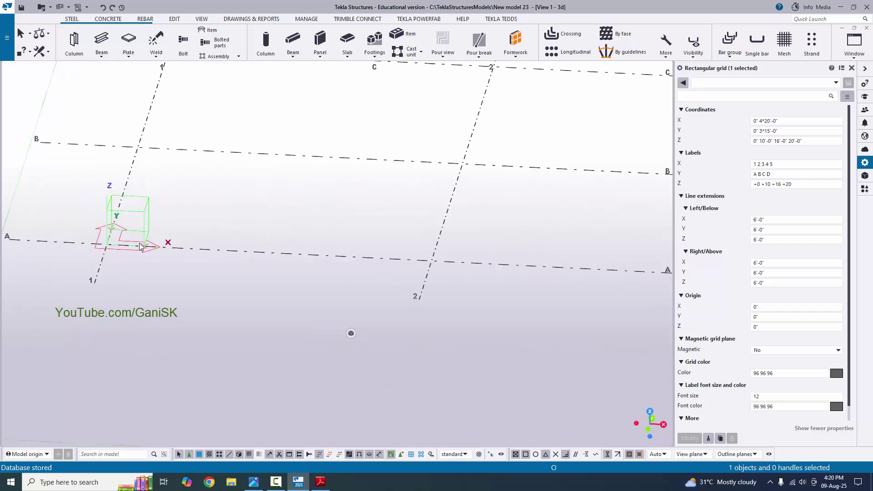
scroll(172, 258, "down", 5)
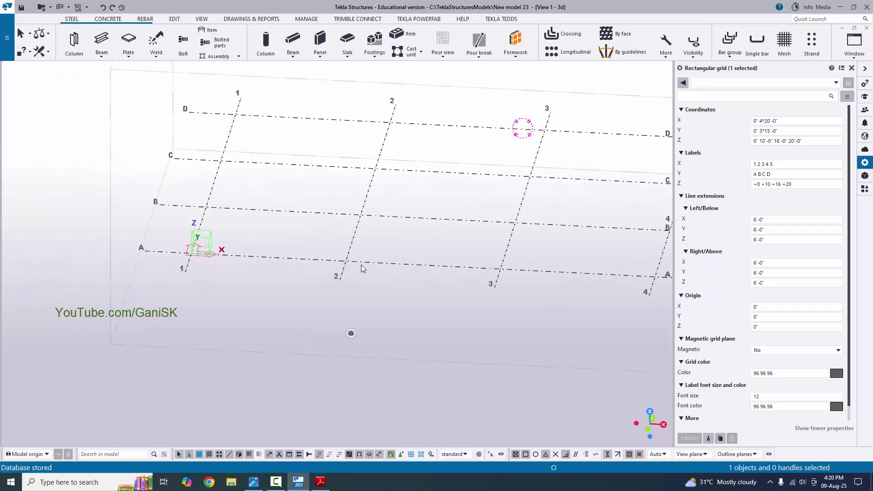
left_click(320, 482)
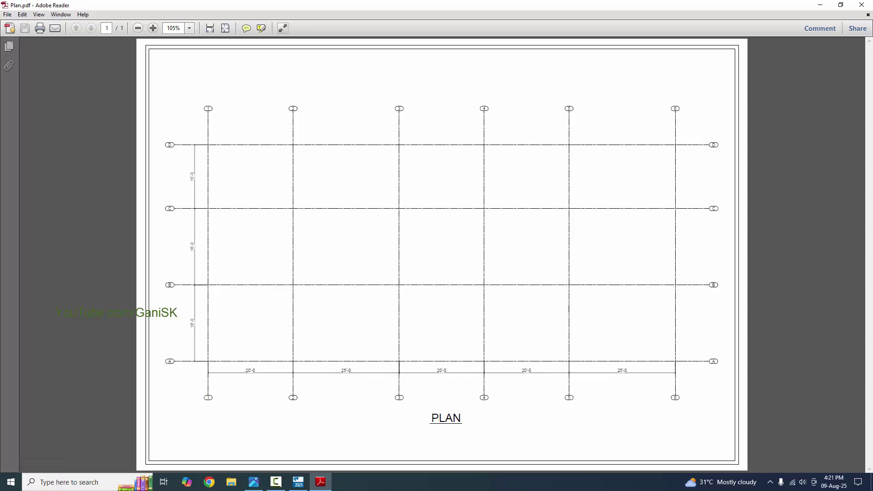
left_click(300, 483)
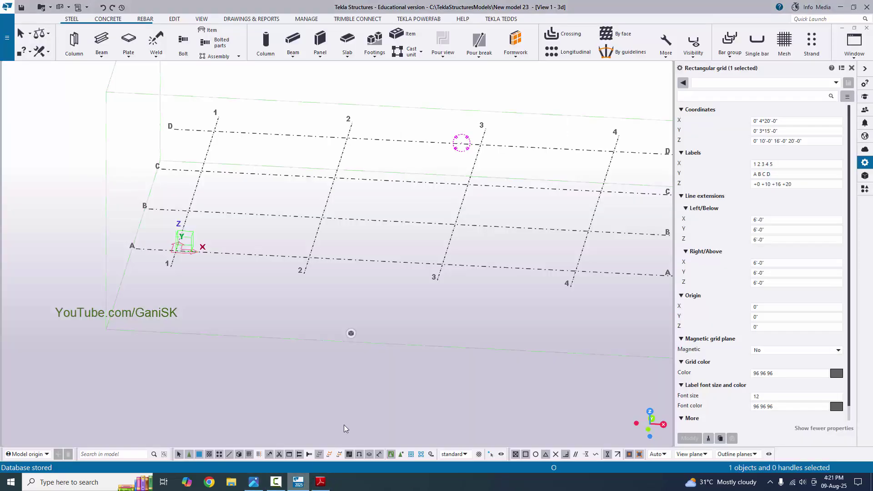
Set the rectangular grid's X coordinates to 0 20' 25' 2*20' 25', reading the spacings from the plan drawing in Adobe Reader
left_click(758, 122)
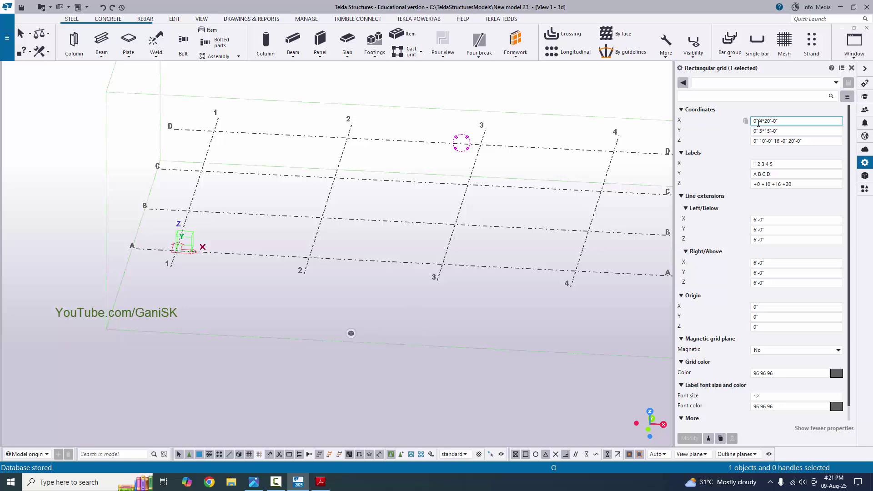
left_click(321, 482)
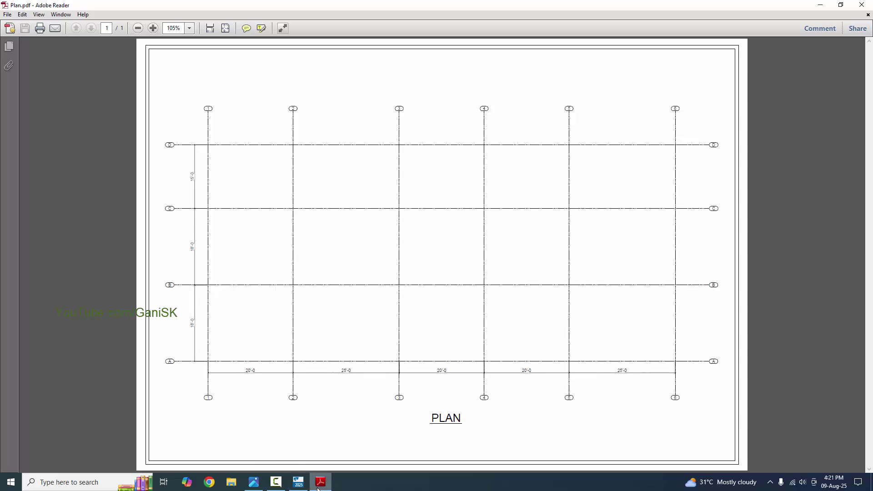
left_click(298, 482)
left_click(784, 121)
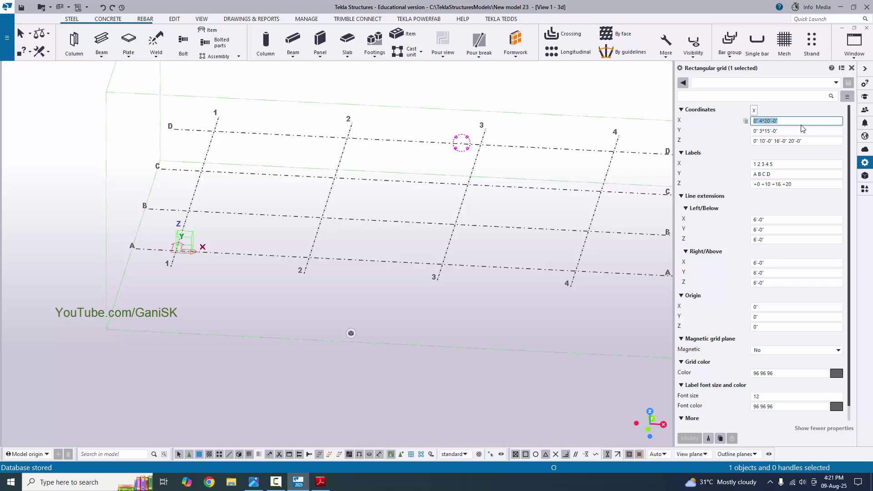
key("BackSpace")
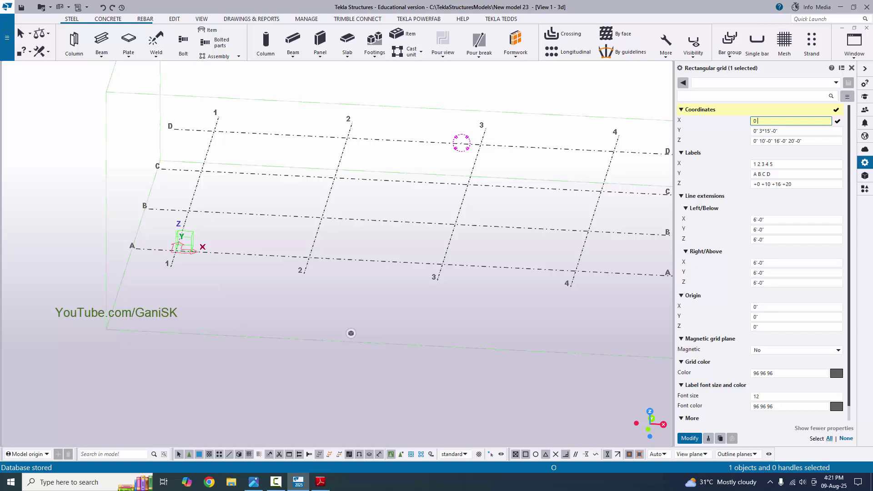
left_click(321, 481)
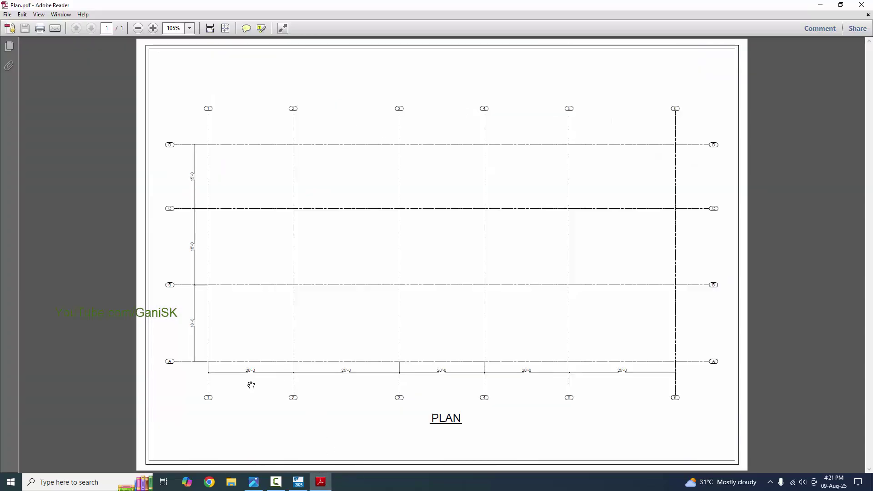
left_click(298, 481)
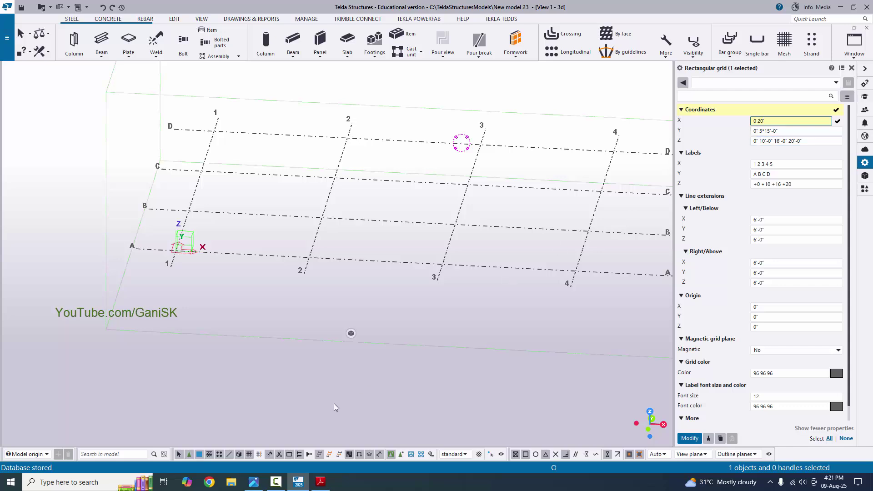
left_click(320, 482)
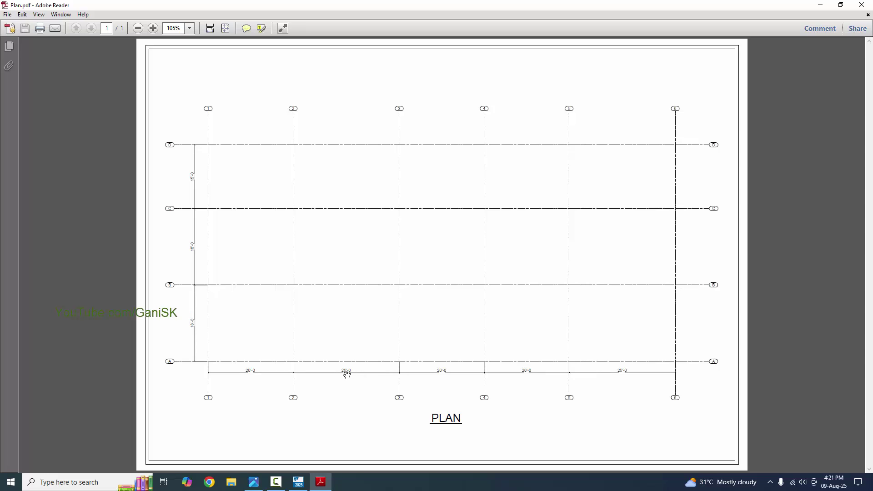
left_click(298, 481)
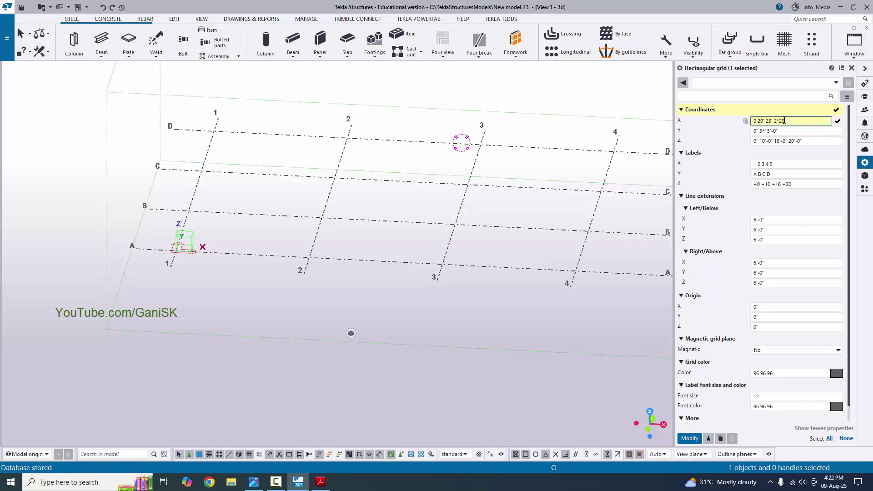
left_click(320, 482)
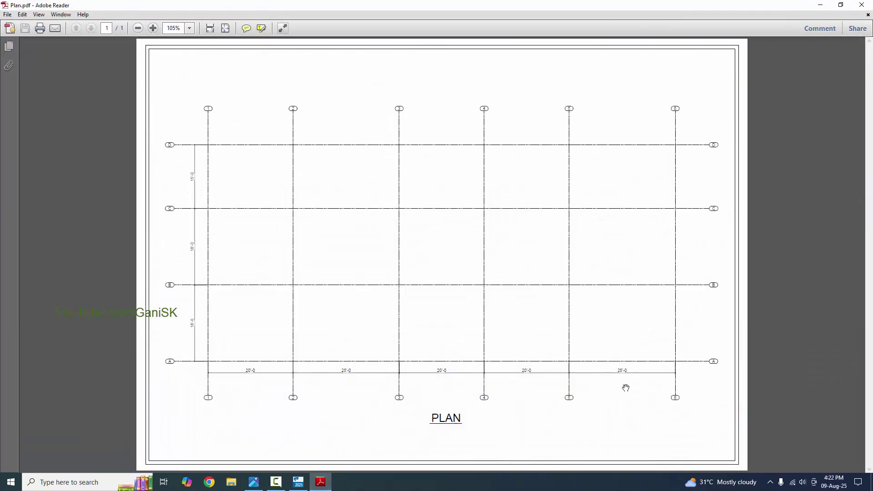
left_click(320, 481)
left_click(797, 121)
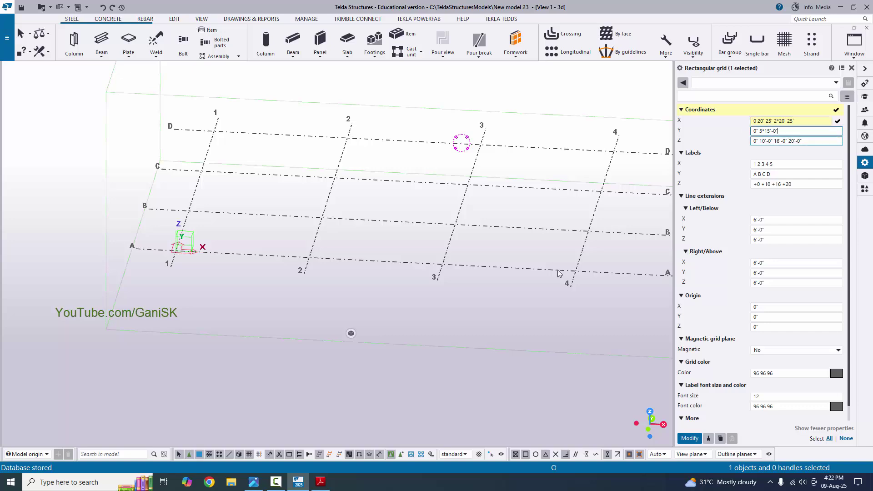
Set the grid's Y coordinates to 0 2*18' 15', checking the A to D spacings on the plan drawing in Adobe Reader
left_click(317, 485)
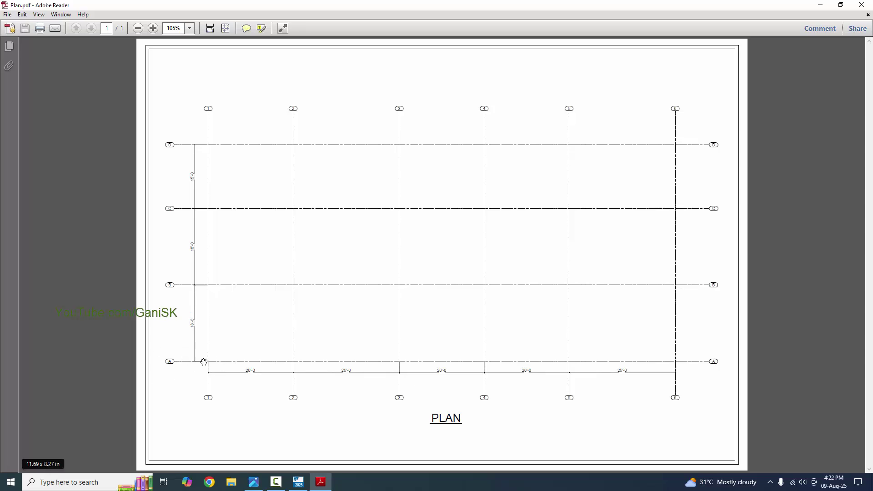
left_click(326, 486)
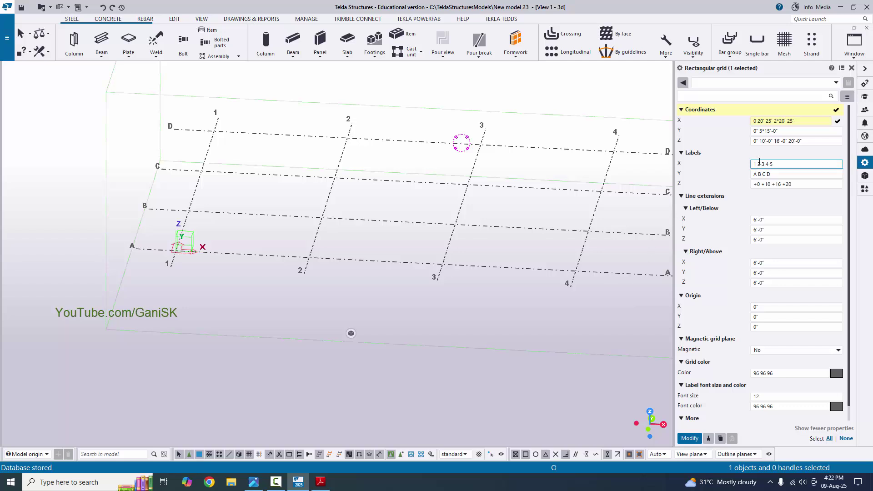
left_click(772, 131)
key("BackSpace")
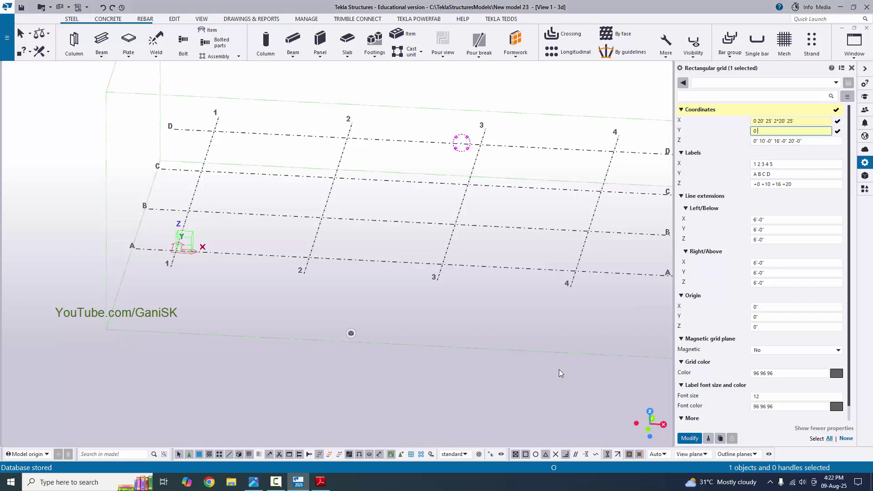
left_click(320, 482)
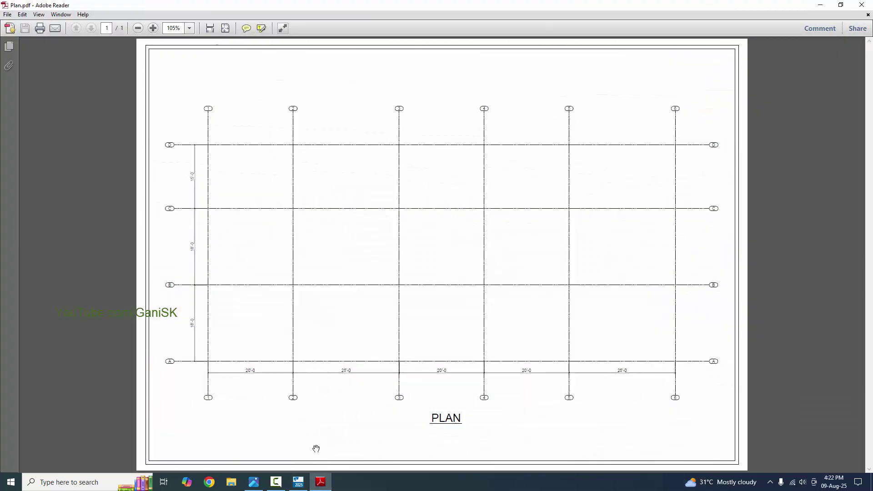
left_click(320, 482)
left_click(774, 130)
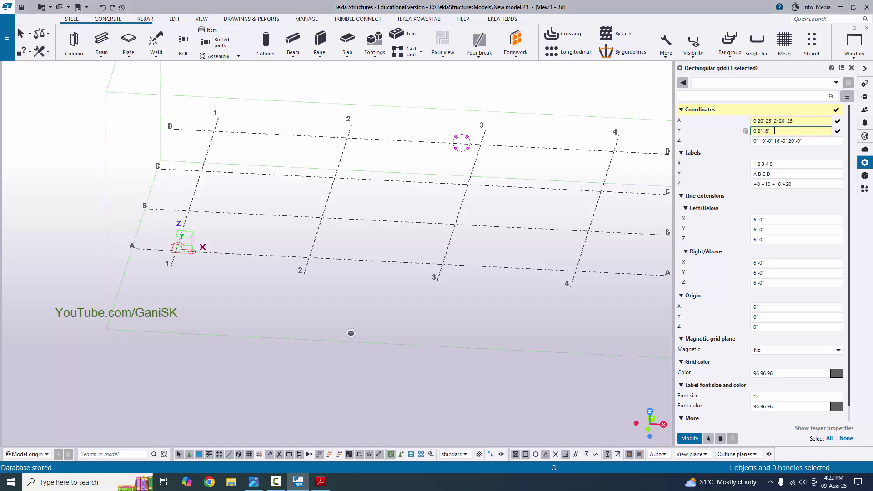
left_click(321, 482)
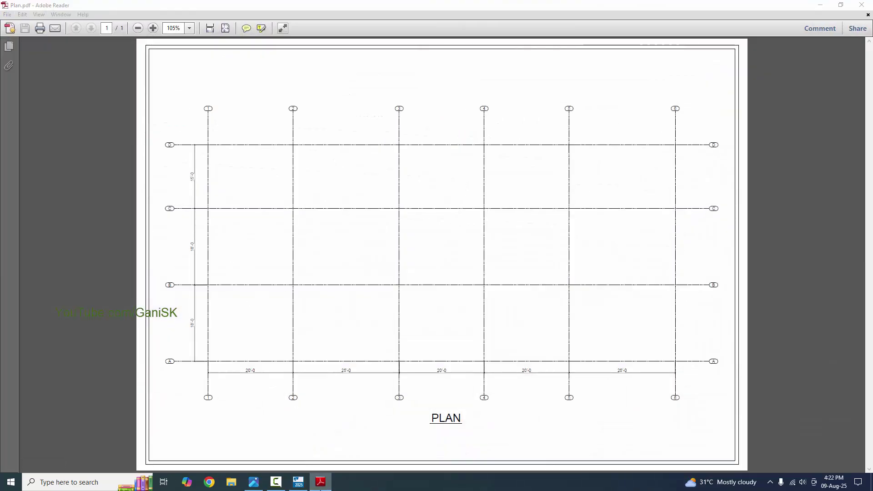
left_click(320, 482)
left_click(784, 130)
type("2*18' 15")
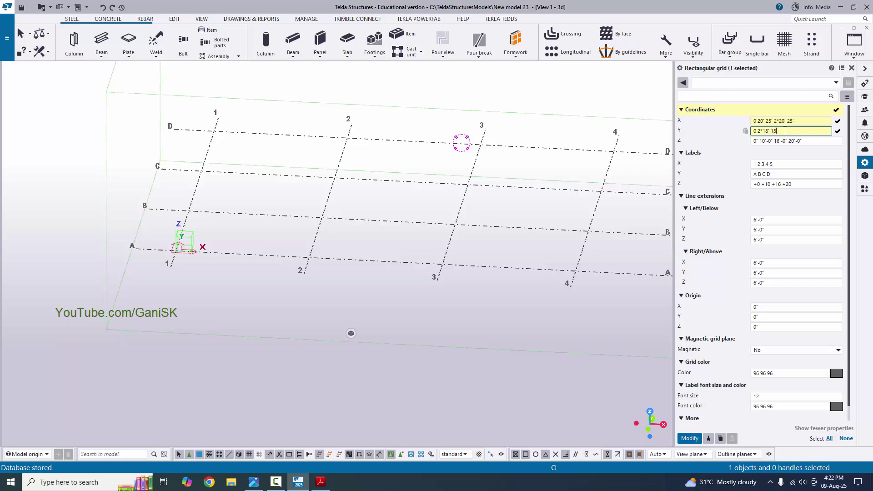
key("Tab")
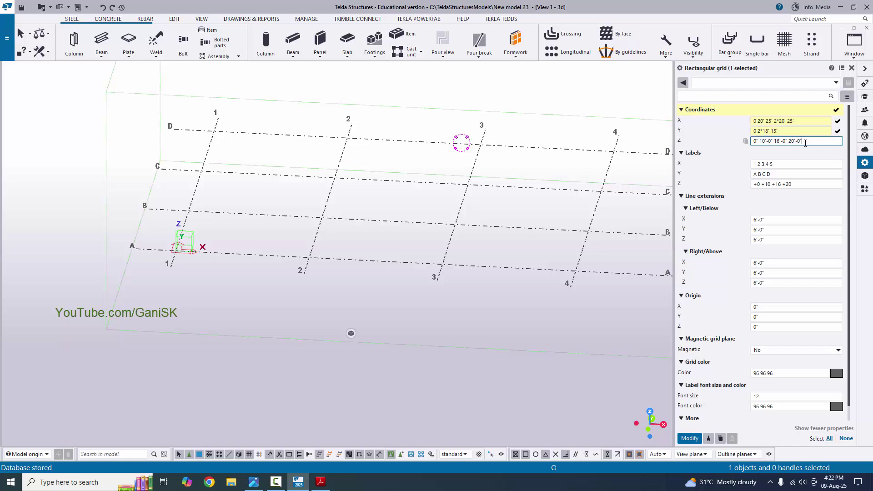
Open the Elevation PDF from the desktop in Adobe Reader, fit the whole page and rotate it upright
left_click(320, 481)
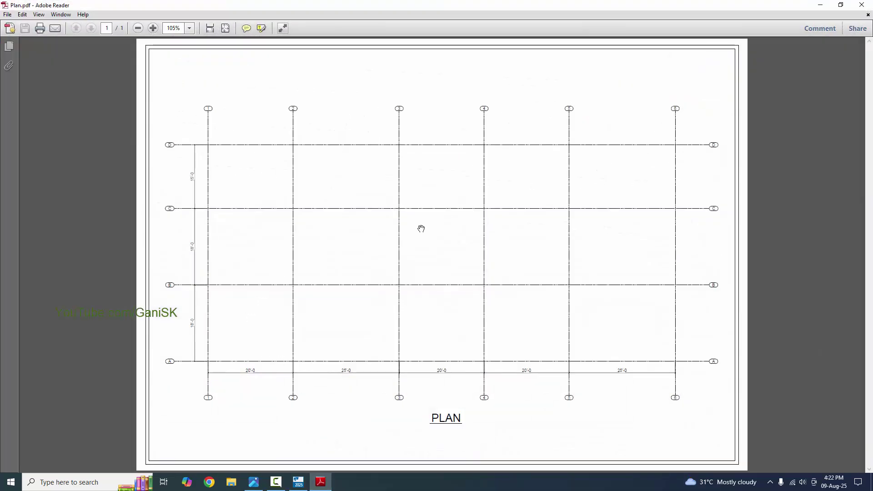
left_click(821, 6)
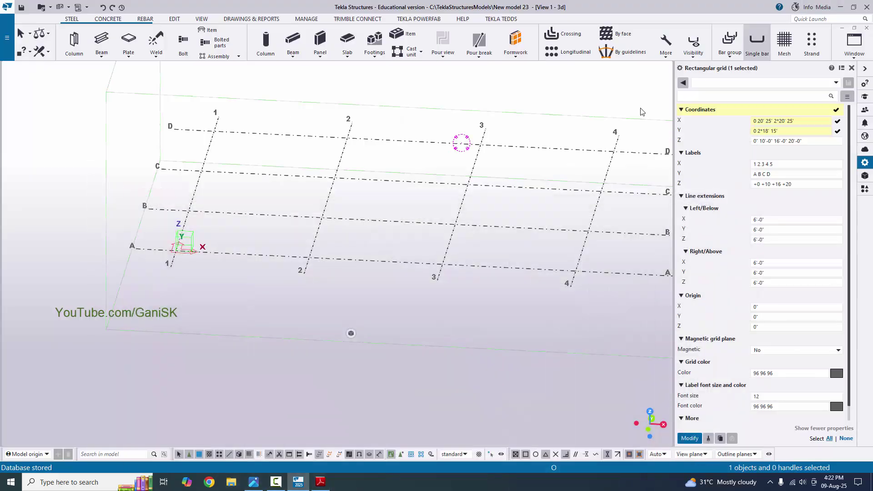
key("super+d")
double_click(30, 153)
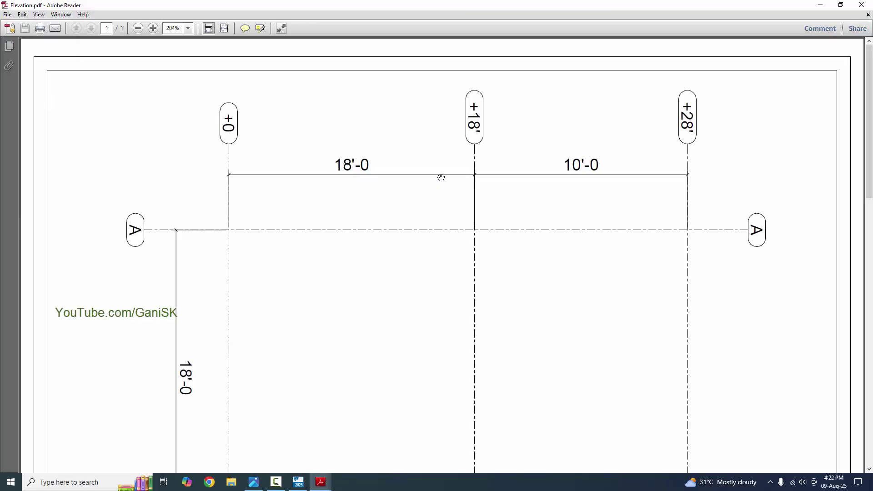
left_click(224, 28)
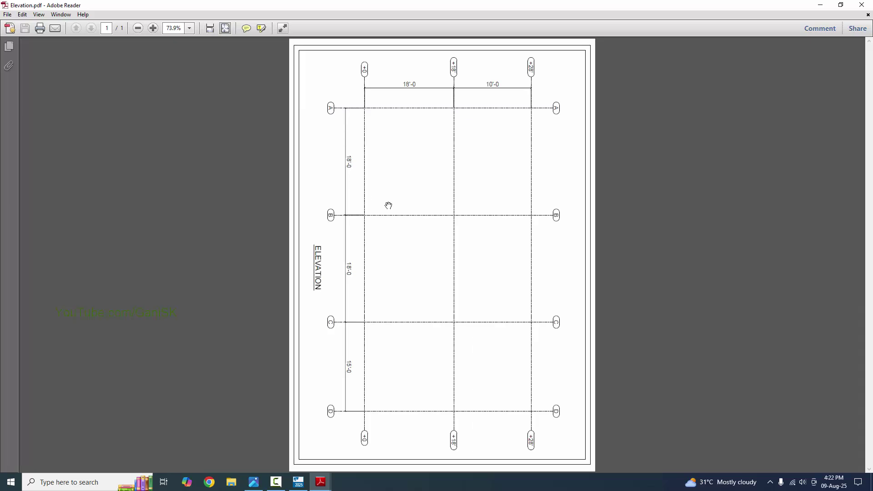
key("ctrl+shift+plus")
key("ctrl+shift+plus")
key("ctrl+shift+plus")
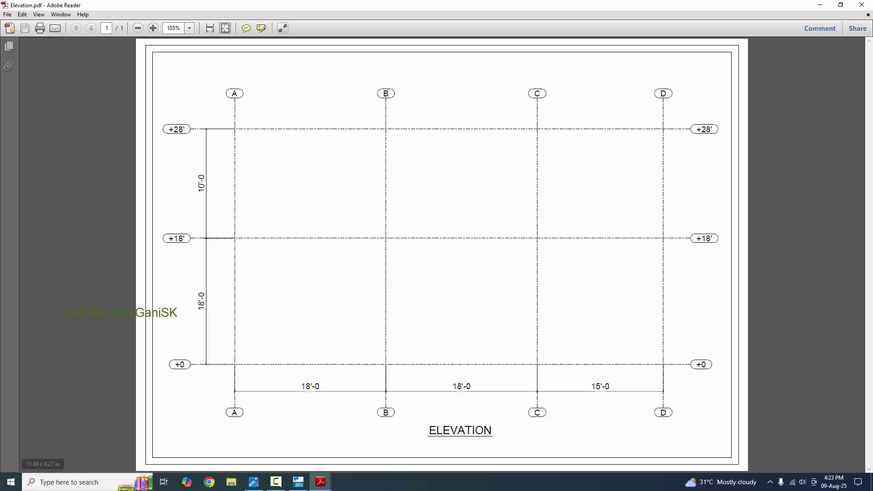
Return to Tekla Structures and set the grid's Z coordinates to 0 18' 28', following the levels on the elevation drawing
left_click(300, 482)
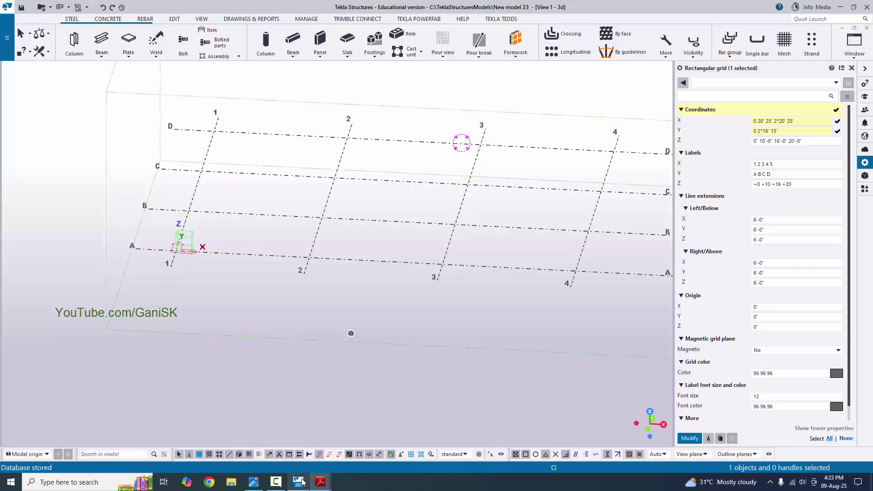
left_click(809, 141)
key("BackSpace")
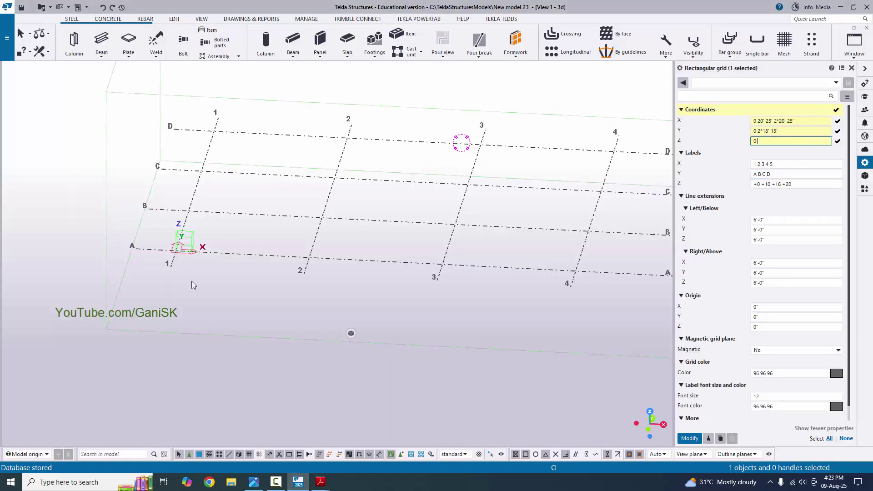
left_click(320, 482)
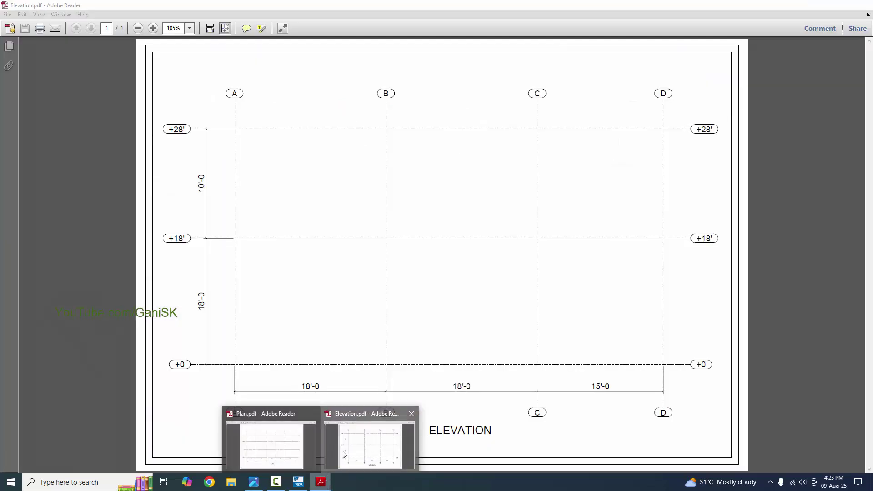
left_click(343, 454)
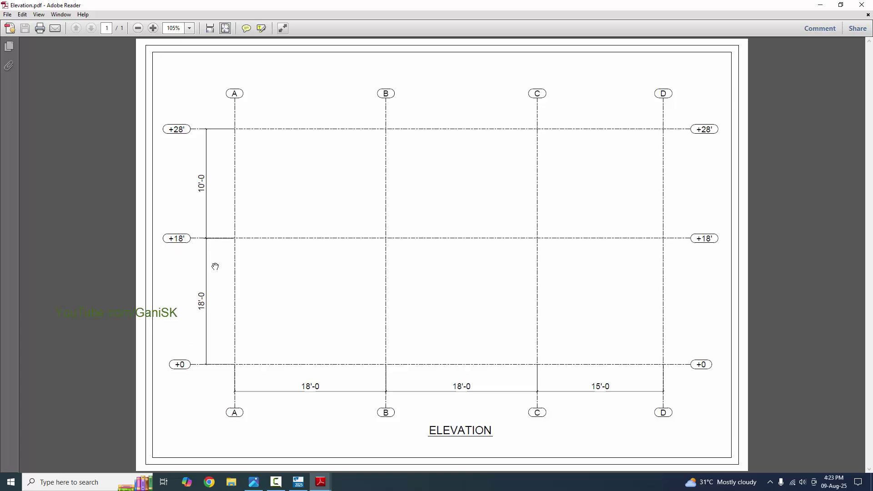
left_click(298, 481)
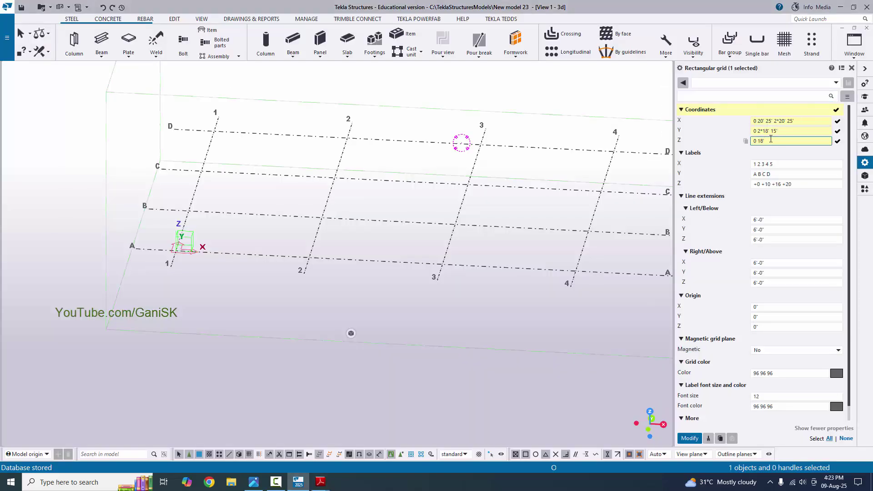
left_click(770, 139)
mouse_move(321, 481)
left_click(364, 448)
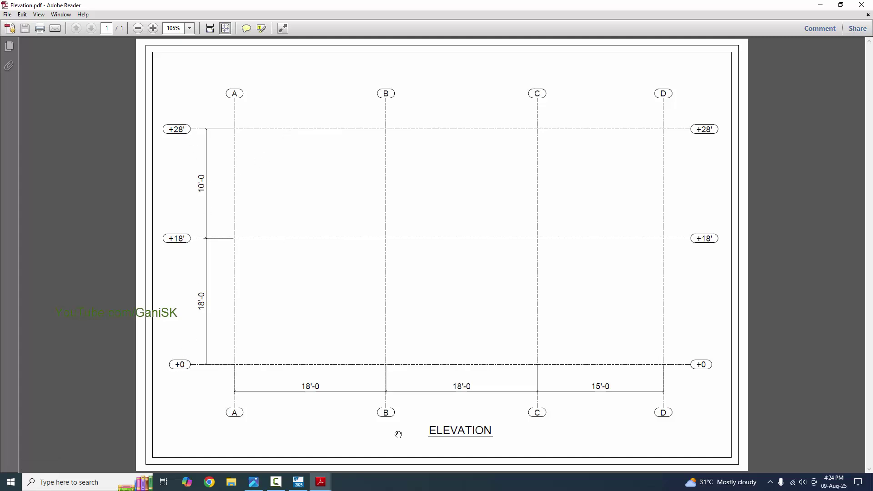
left_click(298, 482)
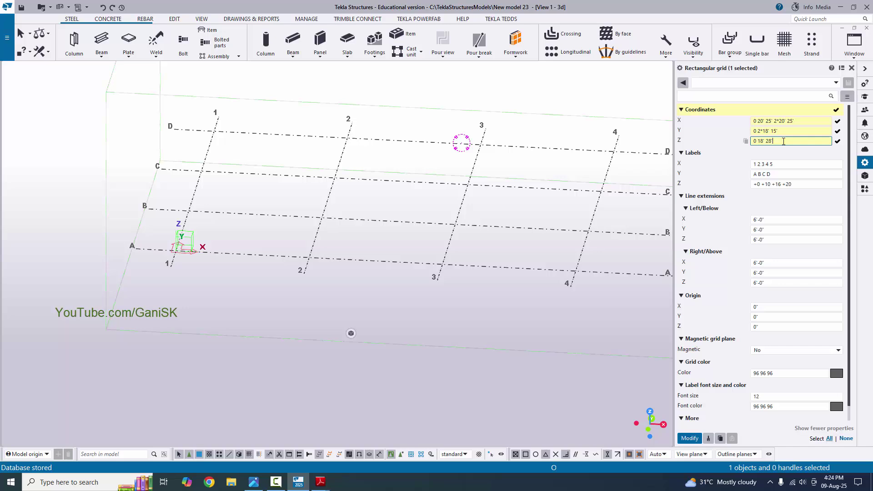
key("Tab")
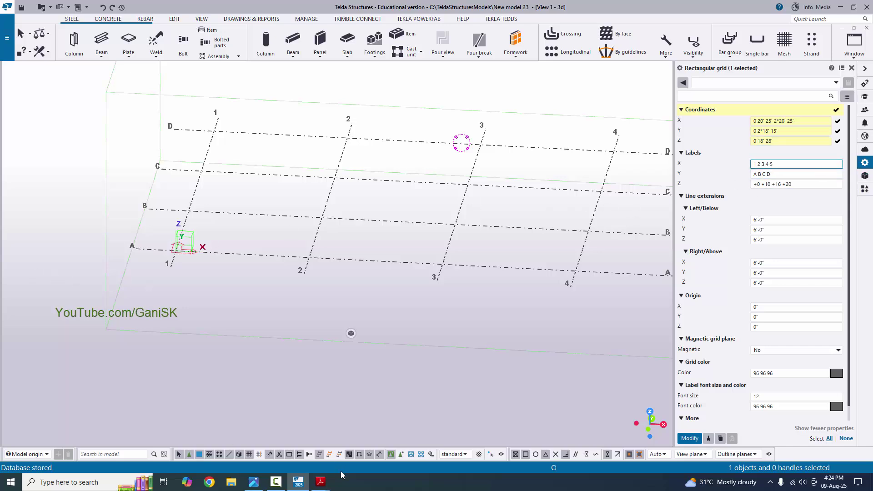
Check the numbered grid lines on the plan drawing and set the grid's X labels to 1 2 3 4 5 6 in Tekla Structures
mouse_move(320, 481)
mouse_move(328, 450)
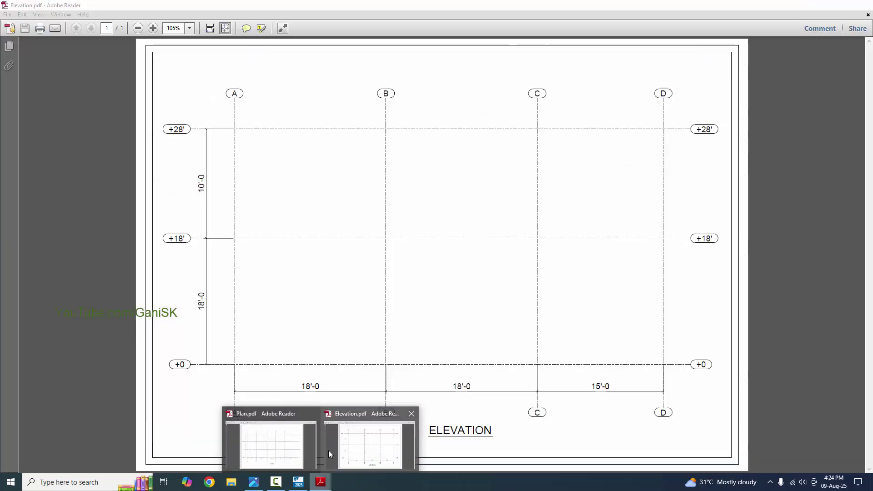
left_click(412, 414)
left_click(309, 434)
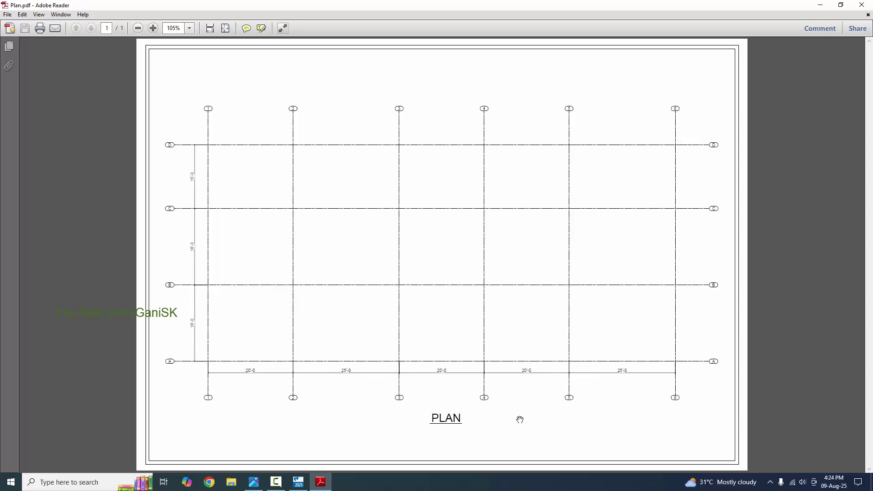
left_click(298, 481)
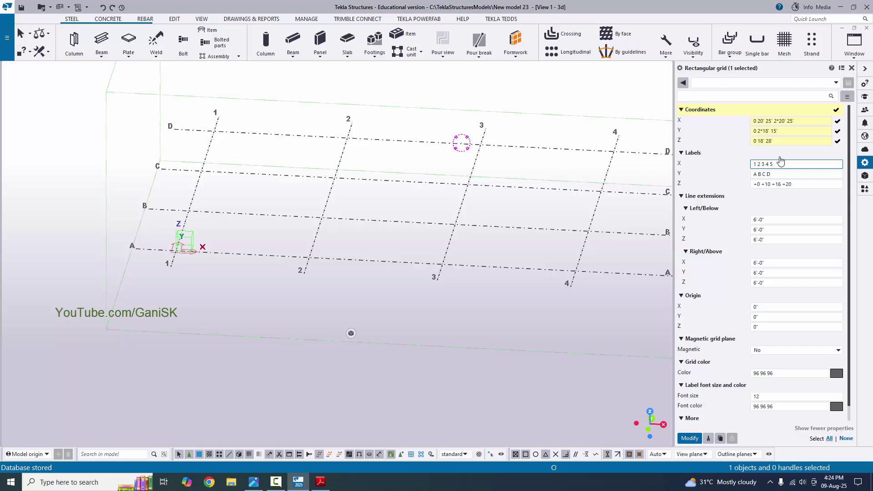
type("6")
left_click(773, 173)
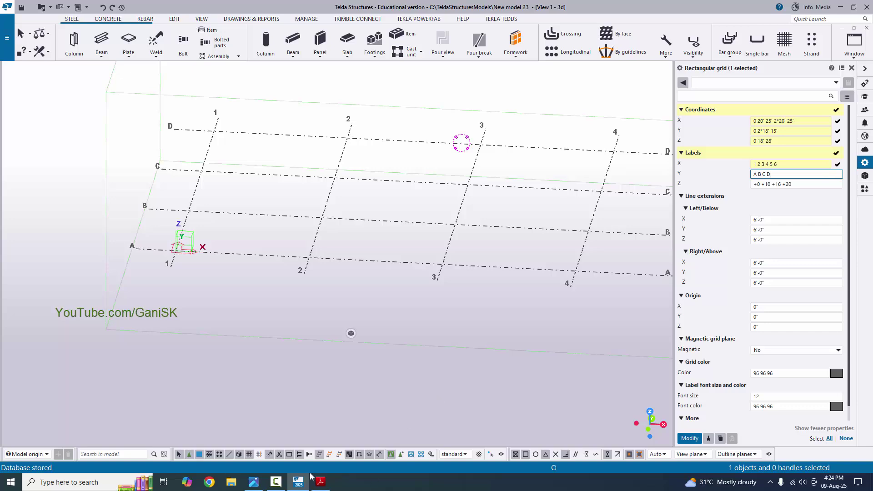
Compare the grid's Y labels A B C D with the lettered grid lines on the plan drawing in Adobe Reader
left_click(320, 481)
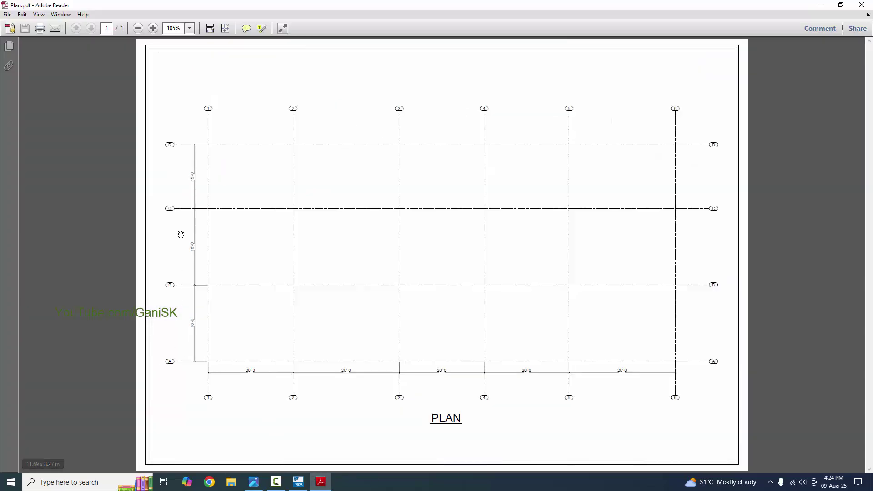
left_click(298, 481)
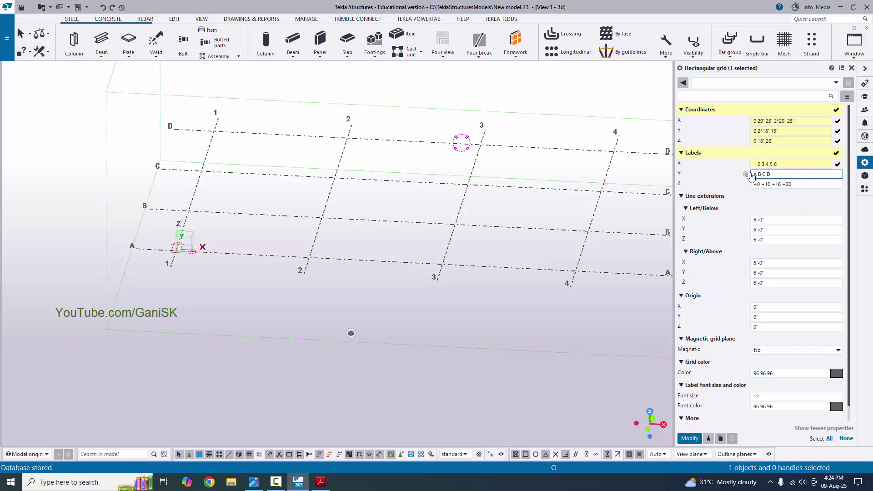
left_click(778, 174)
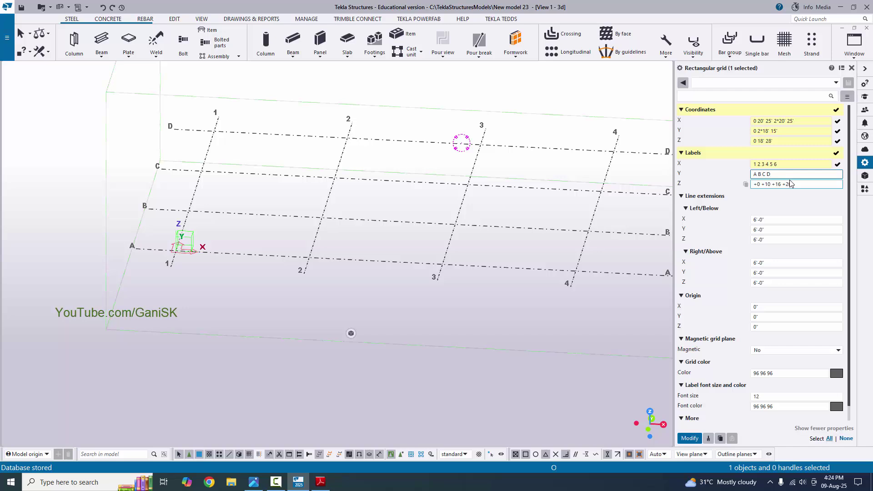
Set the grid's Z labels to +0 +18' +28' and apply the changed coordinates and labels to the grid
left_click(794, 183)
left_click_drag(801, 184, 748, 187)
type("+0")
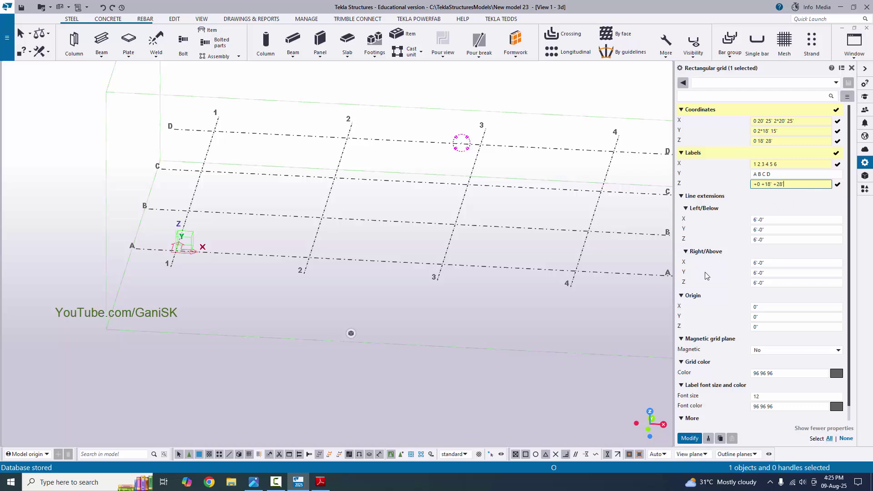
left_click(690, 438)
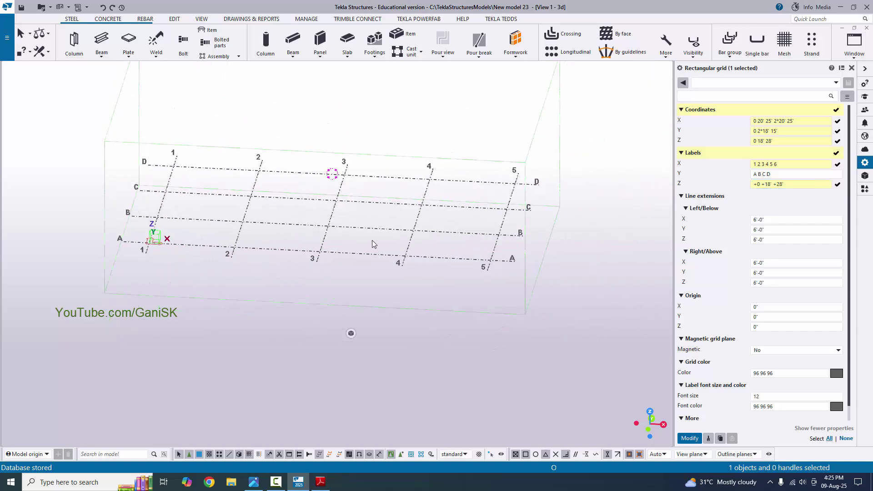
left_click(689, 438)
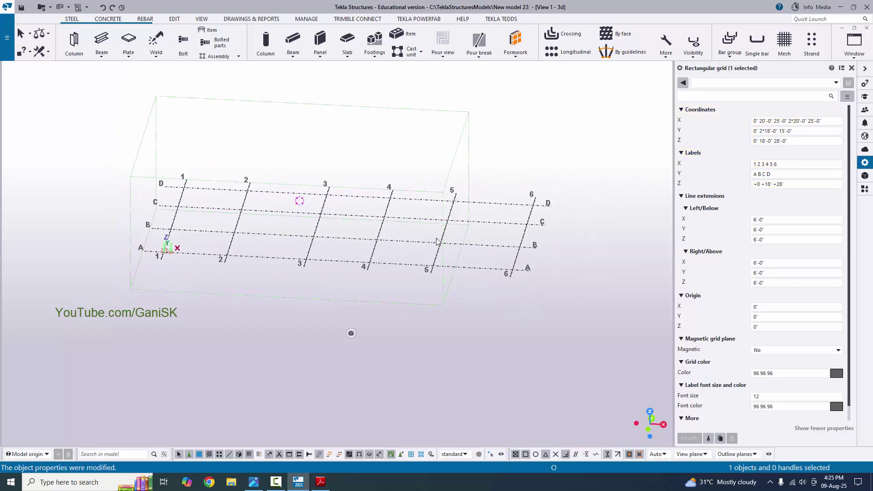
Close the grid properties and fit the work area to the entire model so it encloses all grid lines
left_click(321, 482)
left_click(320, 482)
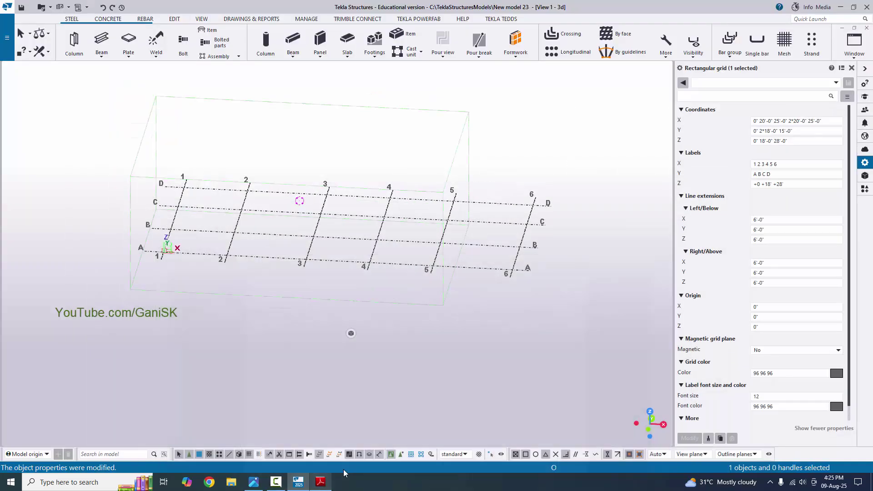
left_click(852, 67)
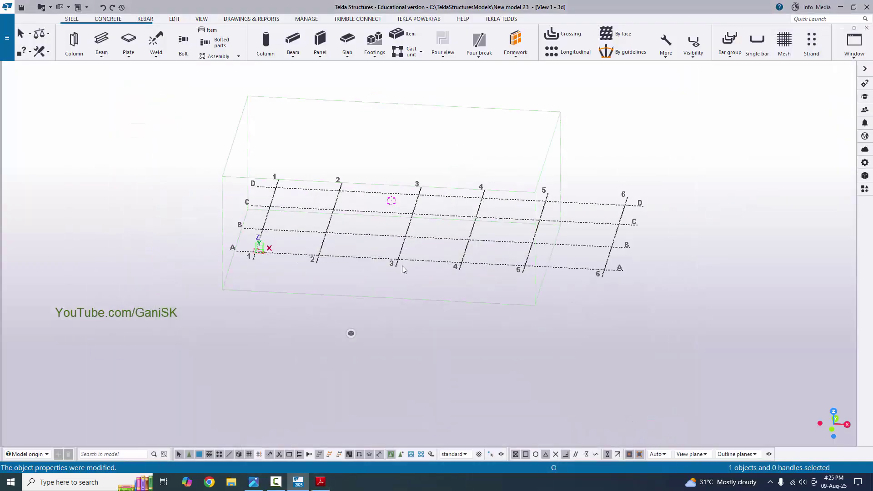
middle_click_drag(402, 269, 496, 246, "ctrl")
middle_click_drag(394, 231, 391, 262, "ctrl")
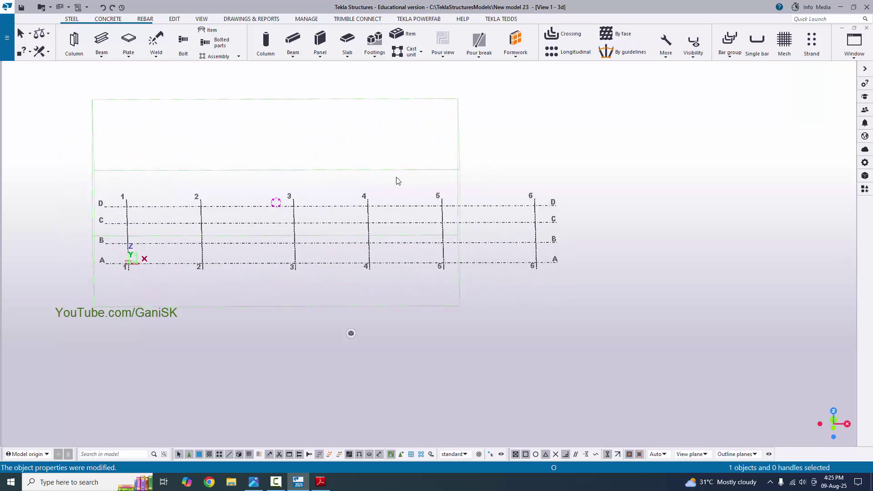
middle_click_drag(507, 245, 605, 214, "ctrl")
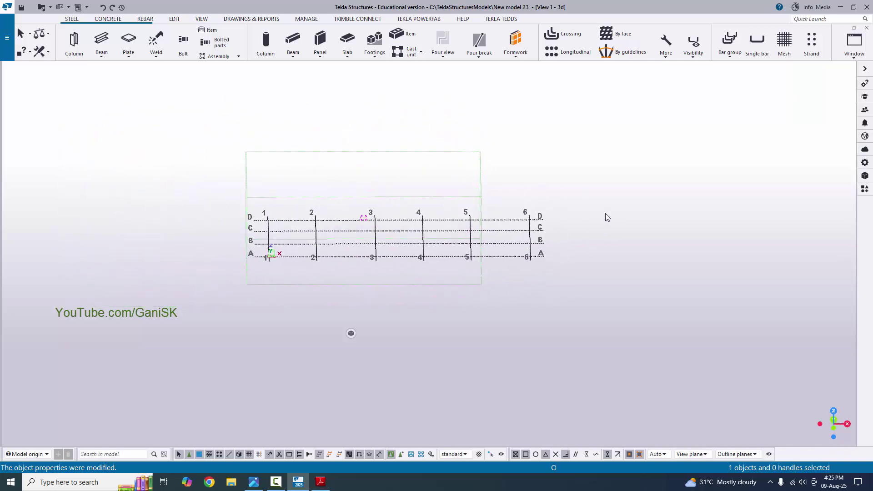
middle_click(616, 171, "ctrl")
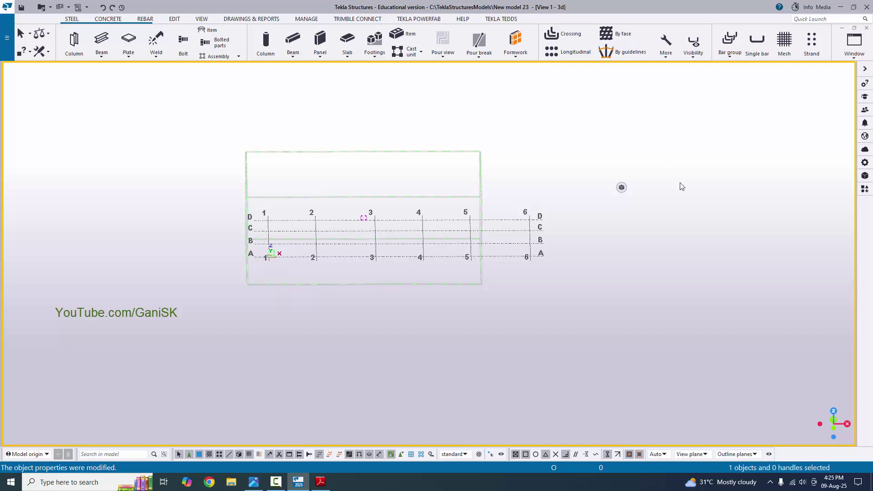
right_click(631, 143)
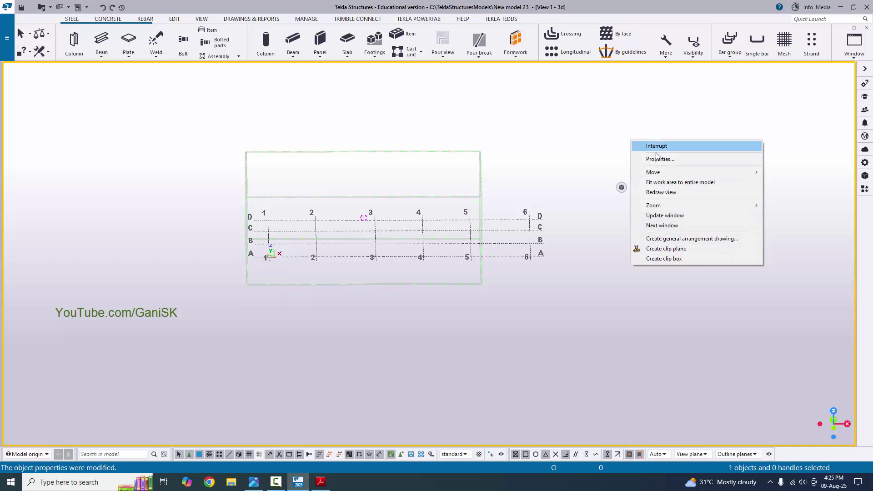
left_click(674, 183)
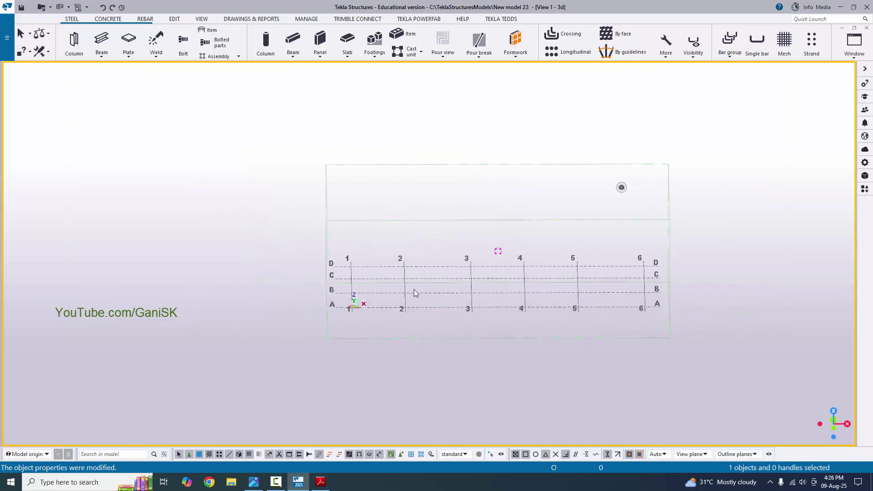
Compare the numbered and lettered lines of the modified grid with the plan drawing in Adobe Reader
middle_click_drag(414, 293, 395, 309, "ctrl")
middle_click_drag(553, 253, 500, 341, "ctrl")
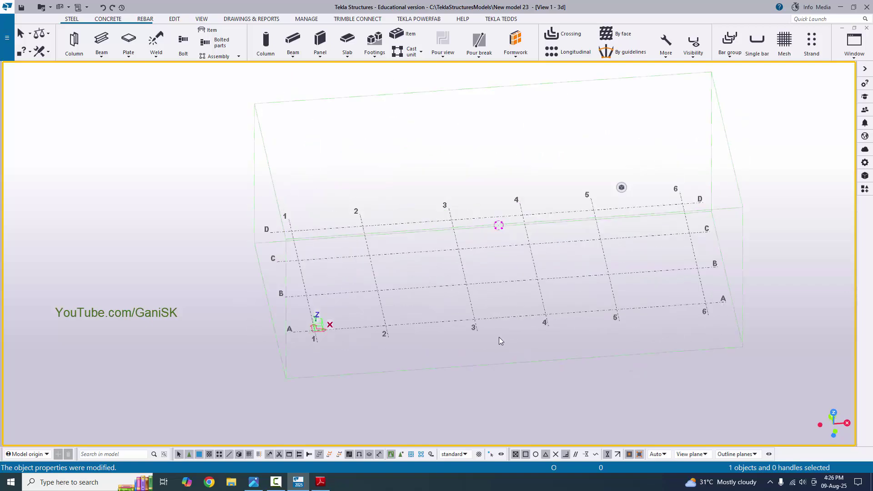
left_click(321, 482)
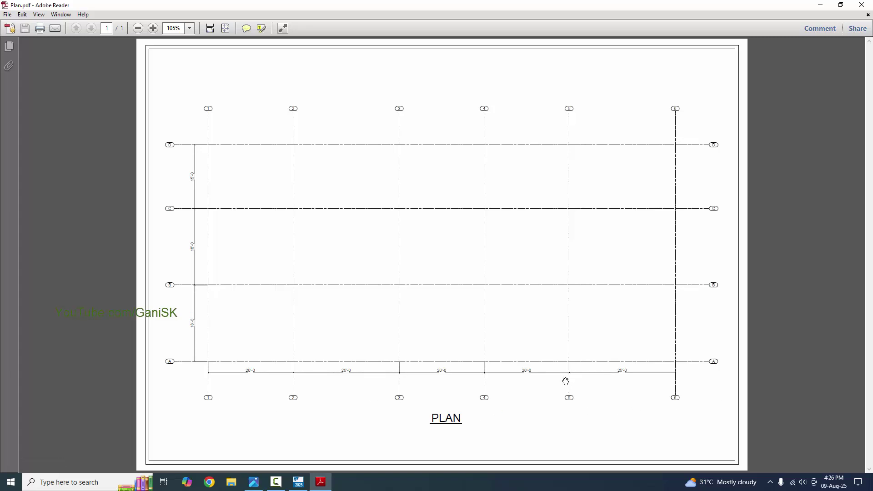
key("alt+Tab")
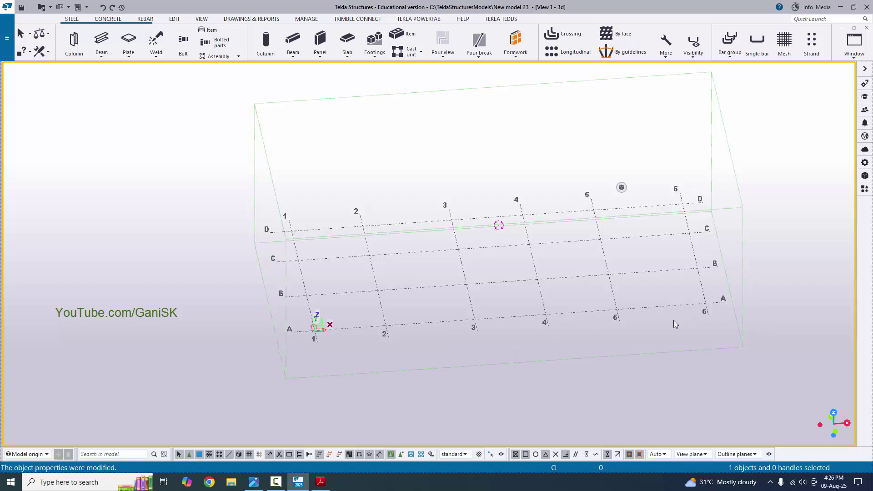
key("alt+Tab")
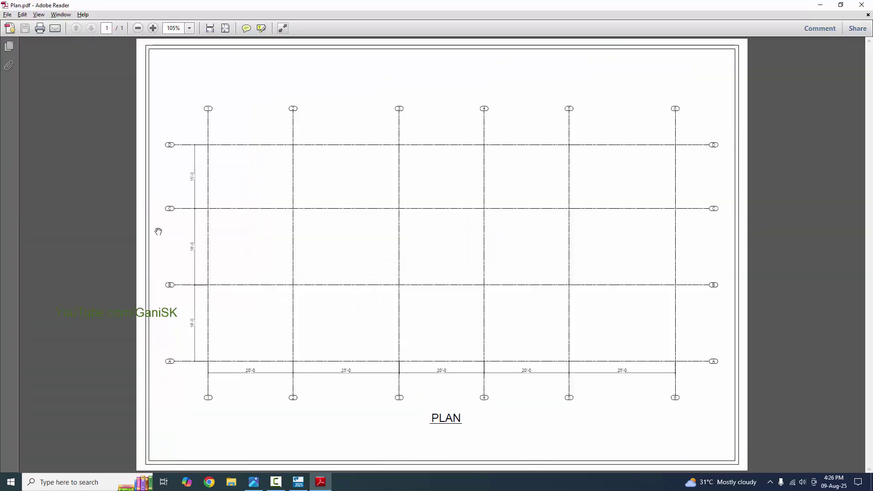
key("alt+Tab")
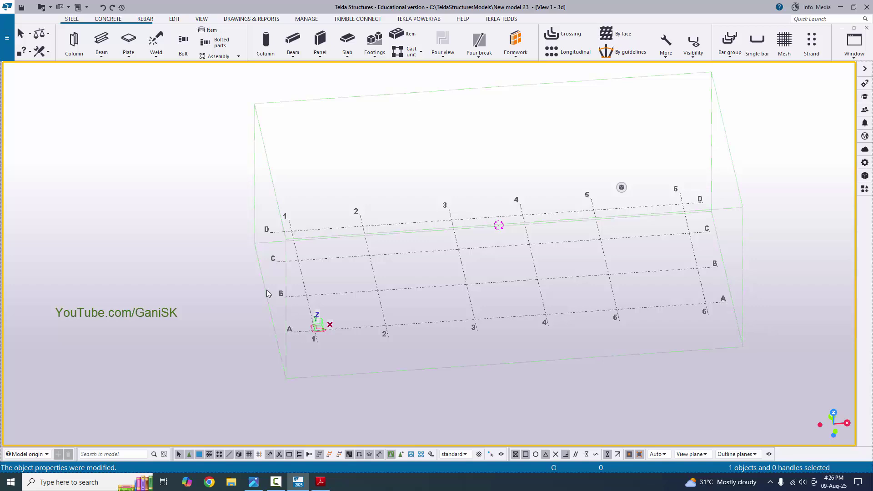
Switch the view from 3D to plane so the grid is seen flat from above
middle_click_drag(560, 276, 427, 338, "ctrl")
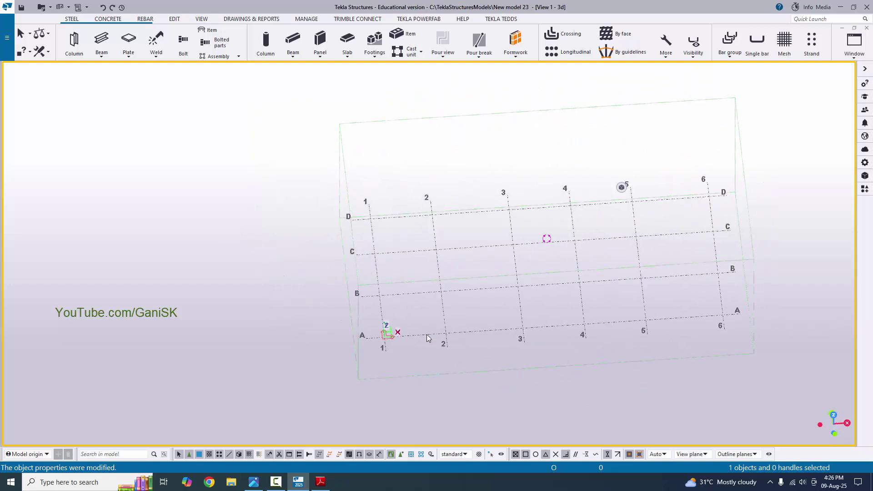
middle_click_drag(473, 287, 311, 279)
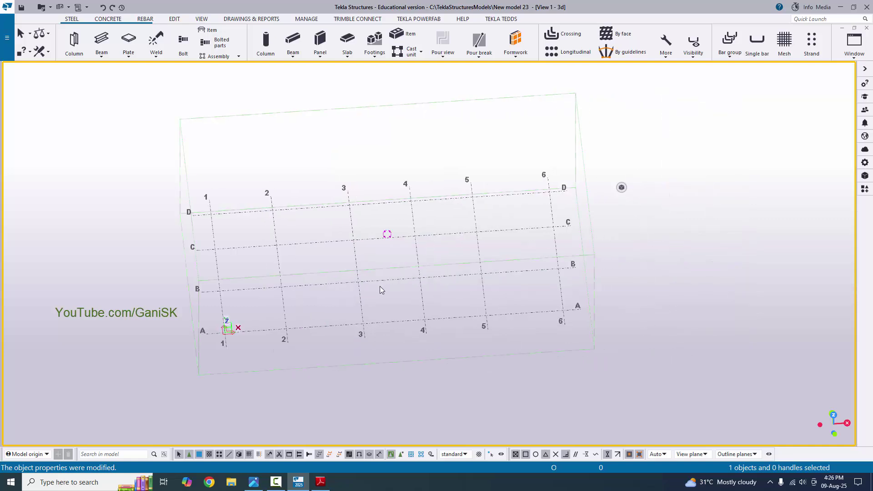
key("ctrl+p")
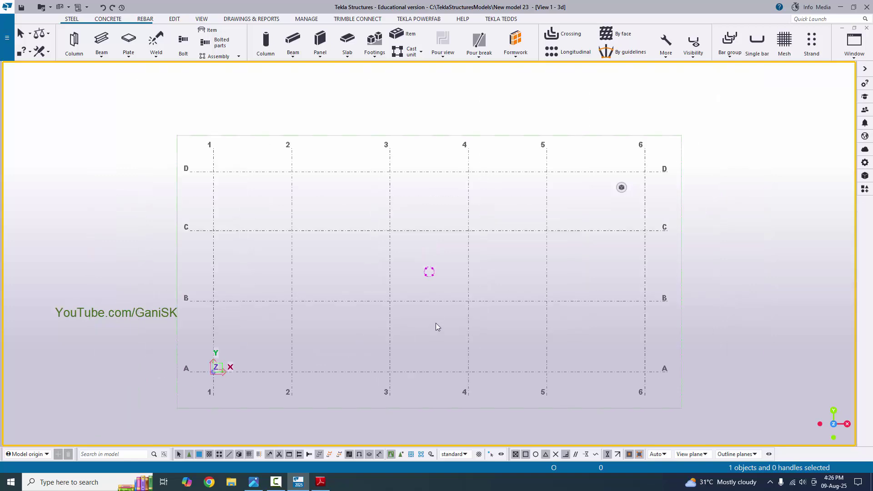
scroll(435, 325, "down", 1)
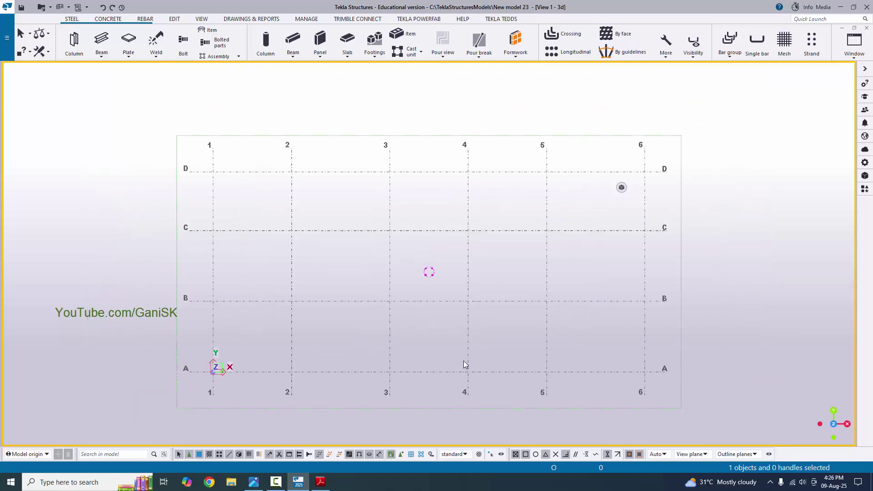
middle_click_drag(465, 359, 456, 340)
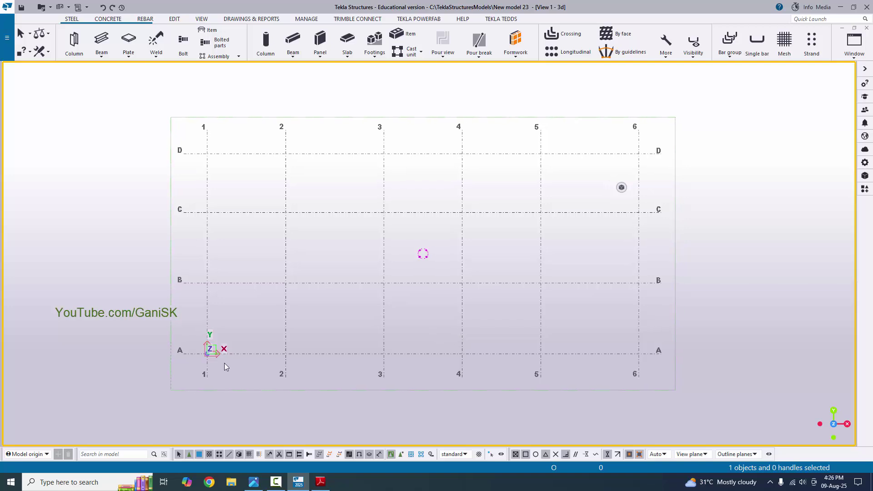
Measure the horizontal distance between grid lines 1 and 2 along line A, placing the dimension below the grid
left_click(174, 20)
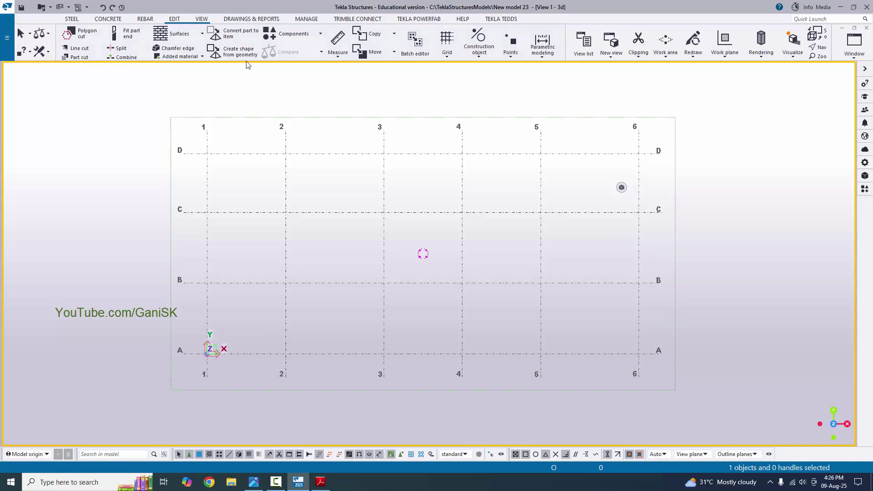
left_click(337, 53)
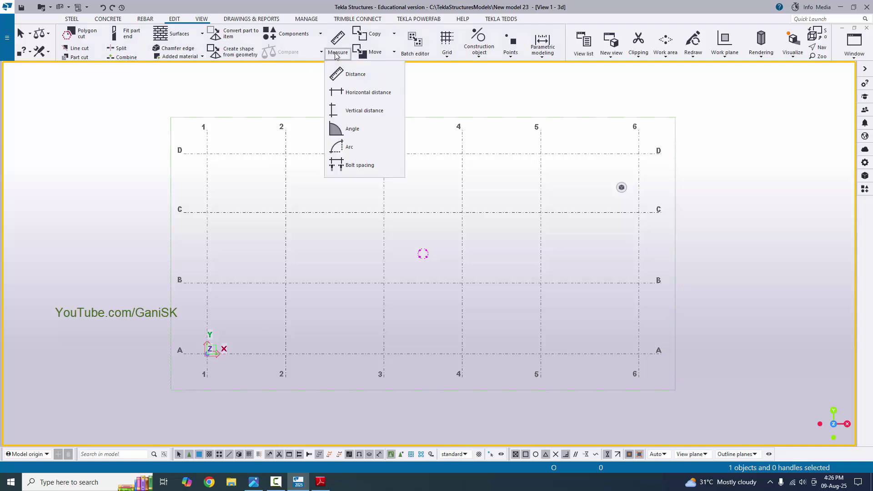
left_click(359, 94)
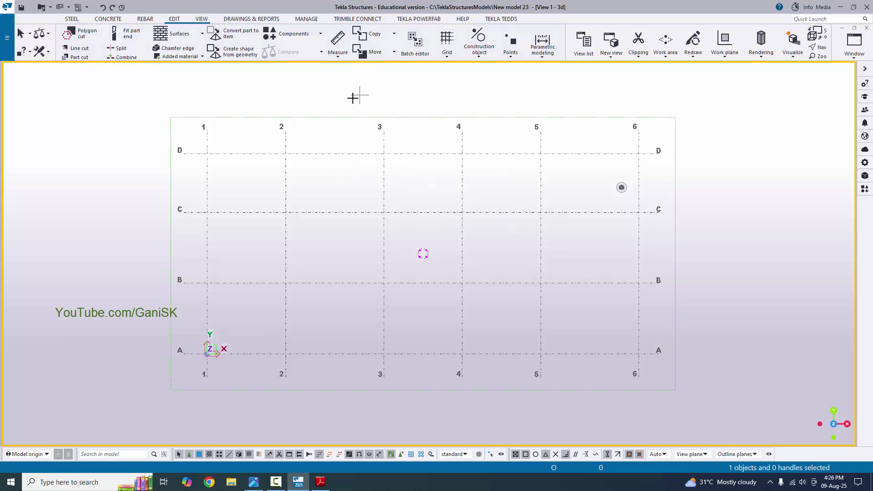
left_click(205, 354)
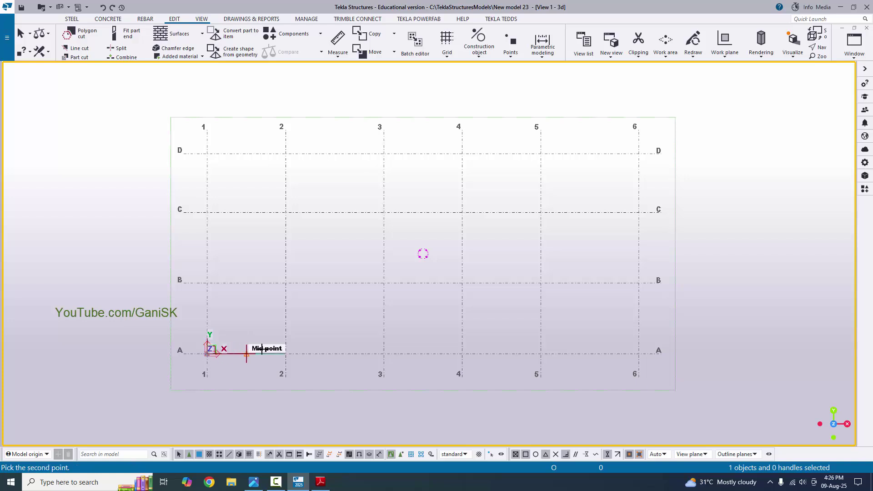
left_click(285, 354)
left_click(243, 384)
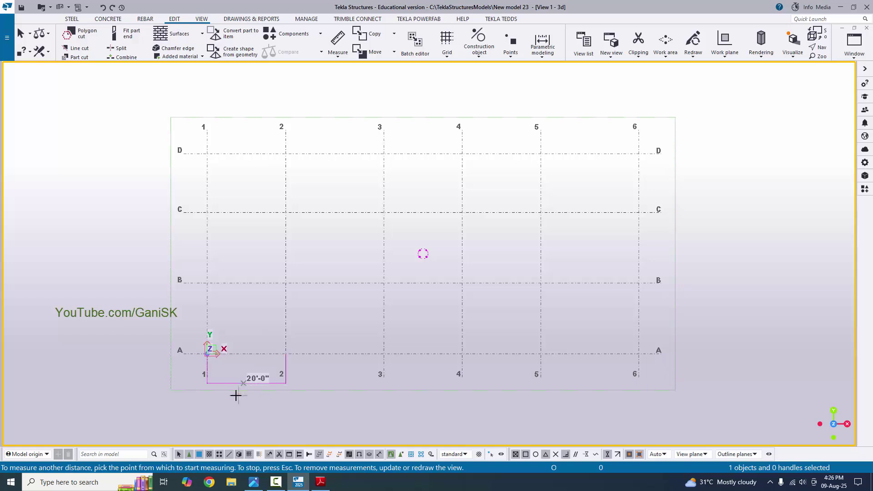
Measure the horizontal distances from grid line 2 to 3 and from 3 to 4 along line A
left_click(286, 354)
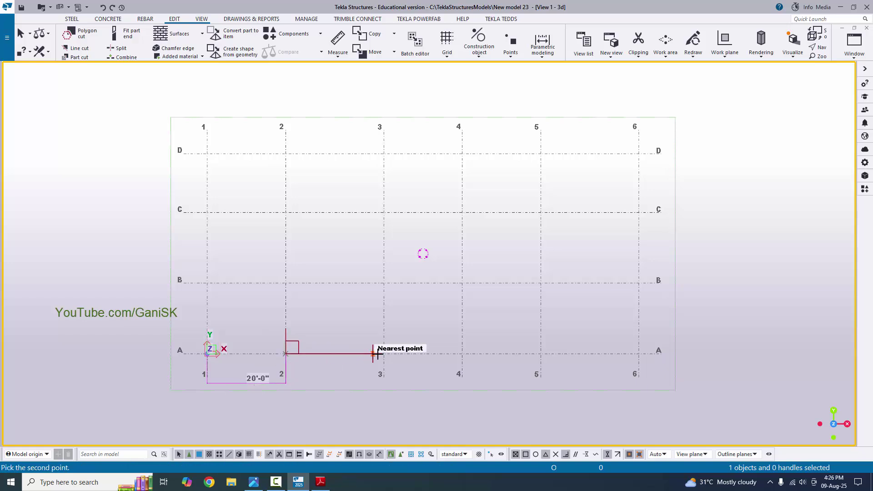
left_click(384, 354)
left_click(348, 377)
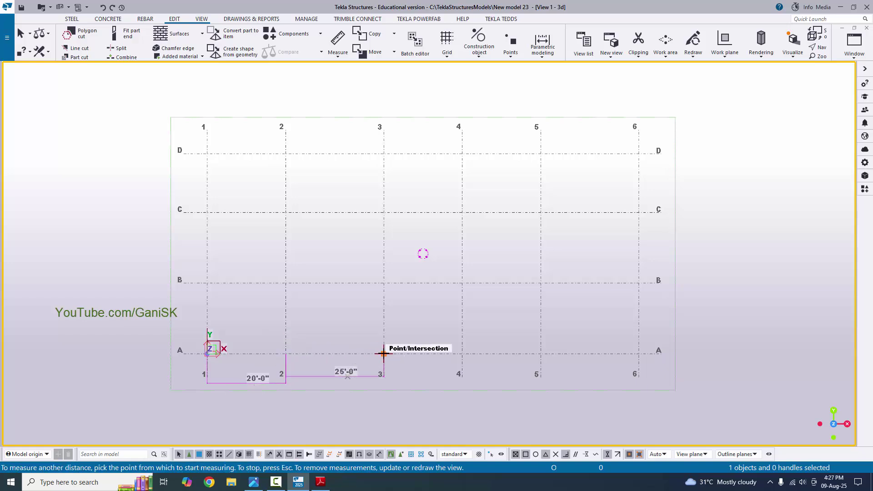
left_click(383, 354)
left_click(462, 354)
left_click(423, 376)
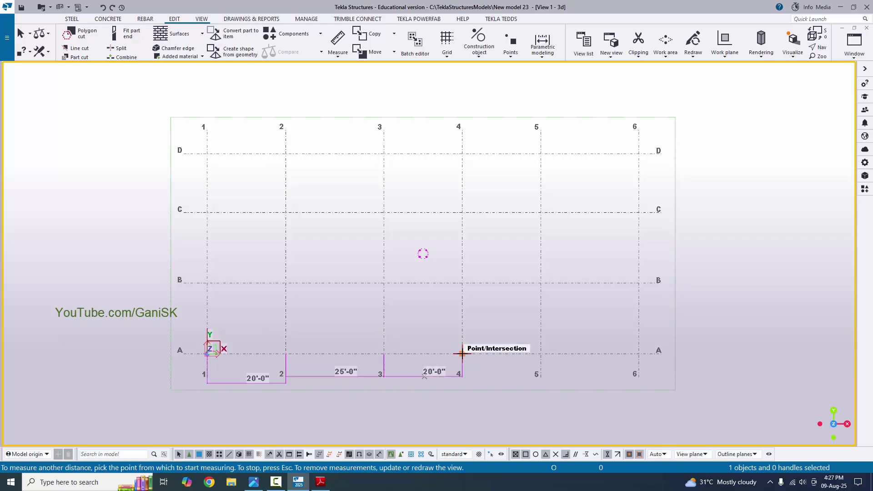
Measure the horizontal distances from grid line 4 to 5 and from 5 to 6 along line A
left_click(462, 353)
left_click(540, 354)
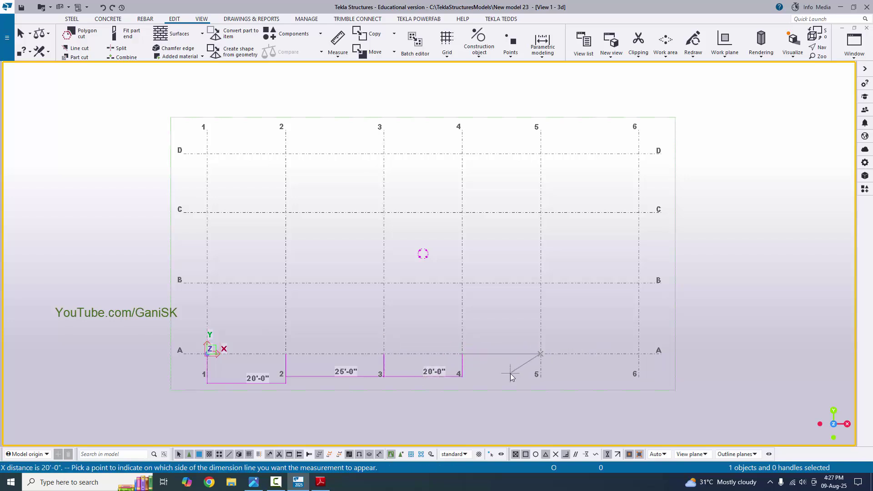
left_click(511, 371)
left_click(540, 354)
left_click(639, 354)
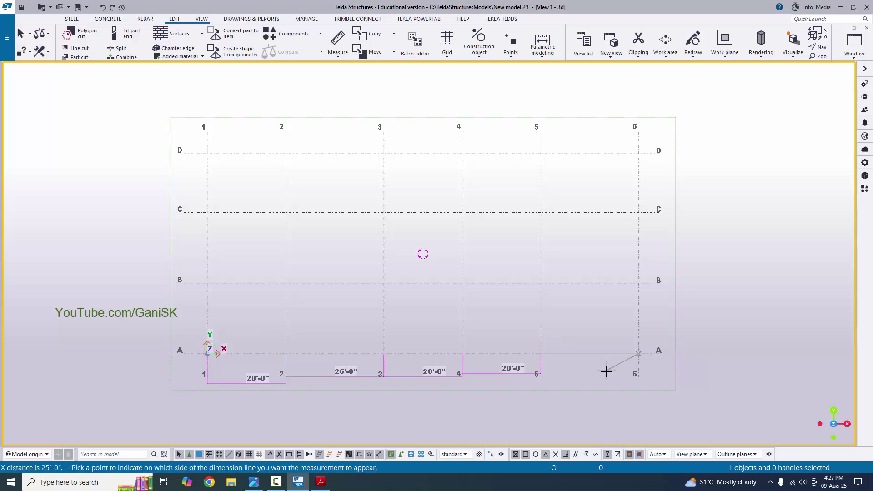
left_click(605, 371)
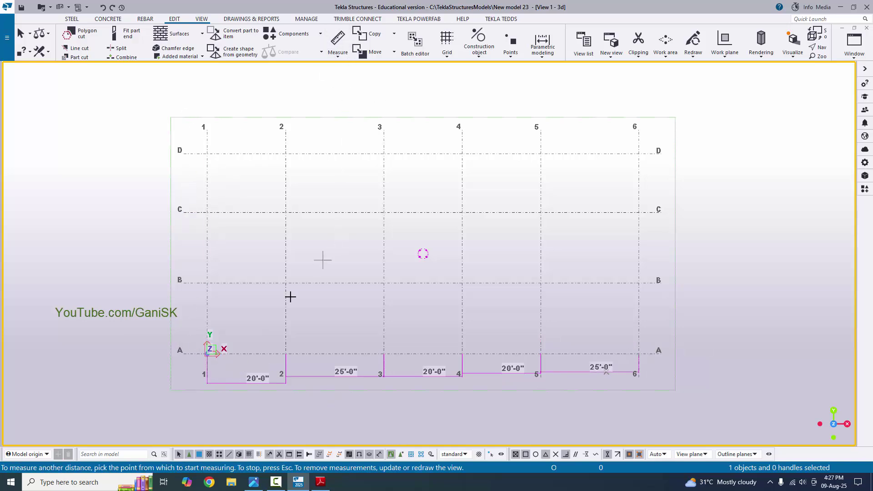
Measure the vertical distances from grid line A to B and from B to C along line 1, placing the dimensions outside the grid
left_click(340, 57)
left_click(352, 110)
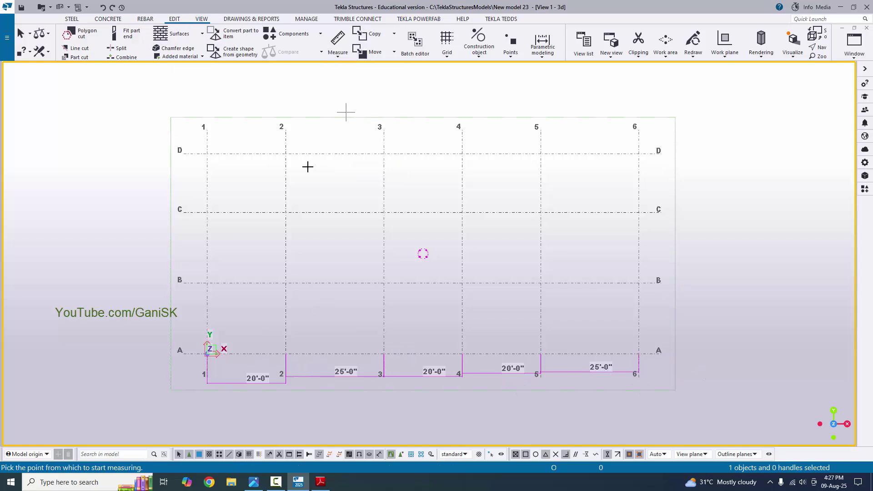
left_click(207, 353)
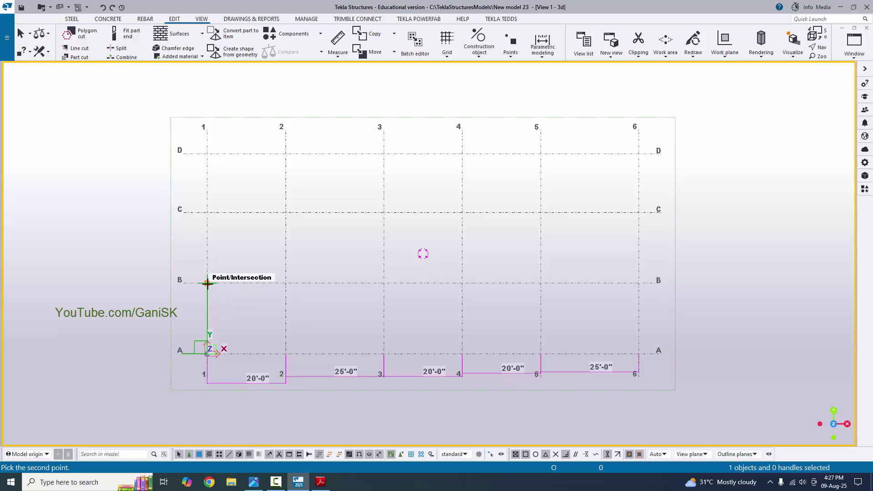
left_click(206, 282)
left_click(207, 283)
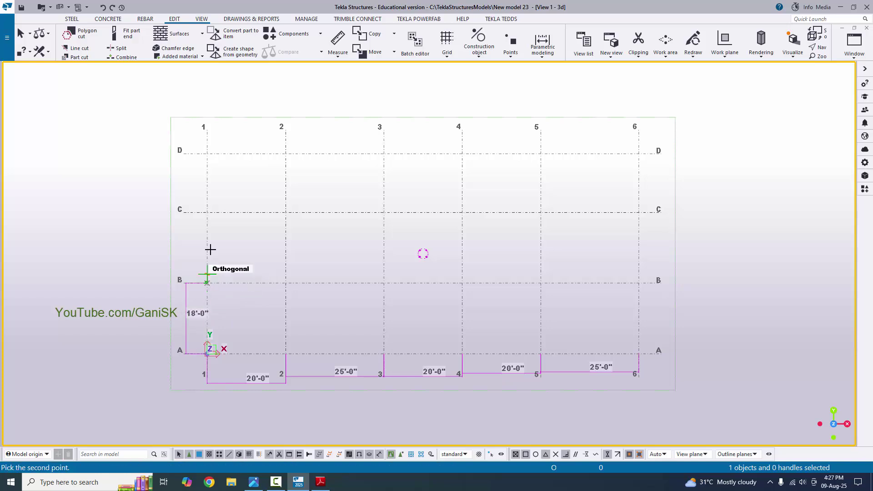
left_click(207, 212)
left_click(187, 238)
Measure the vertical distance from grid line C to D along line 1 and end the measuring command
left_click(206, 212)
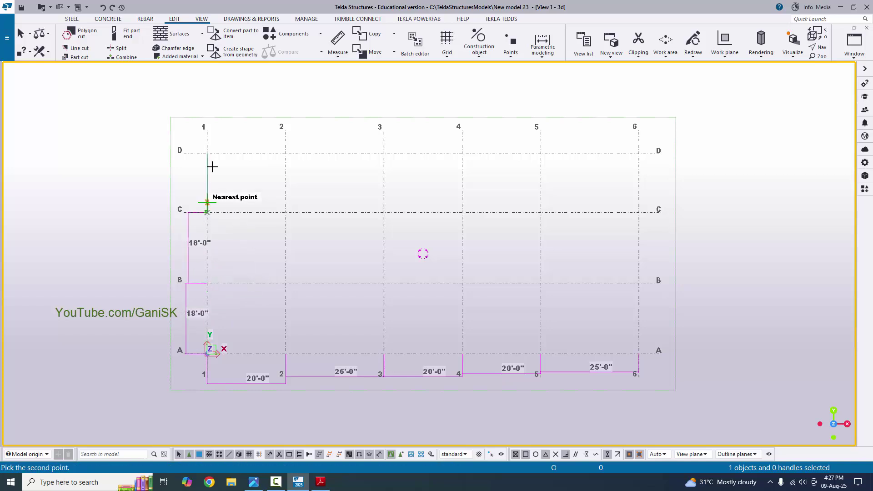
left_click(206, 154)
left_click(190, 177)
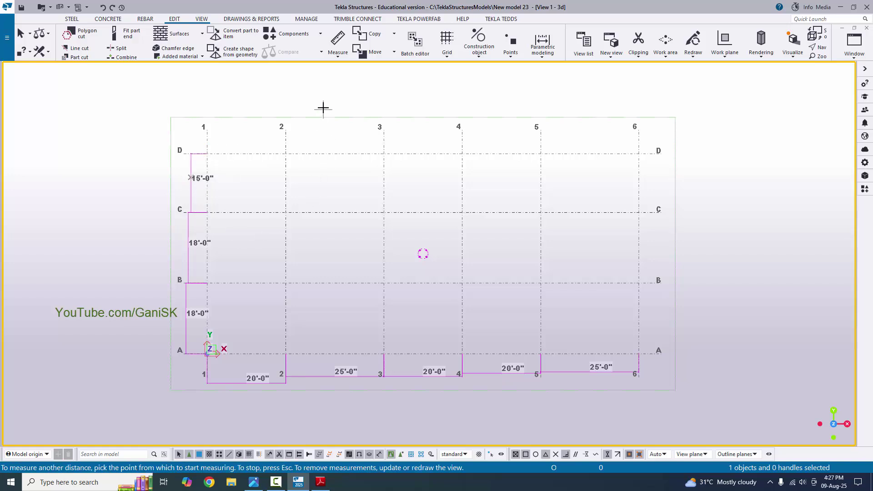
right_click(329, 87)
left_click(347, 92)
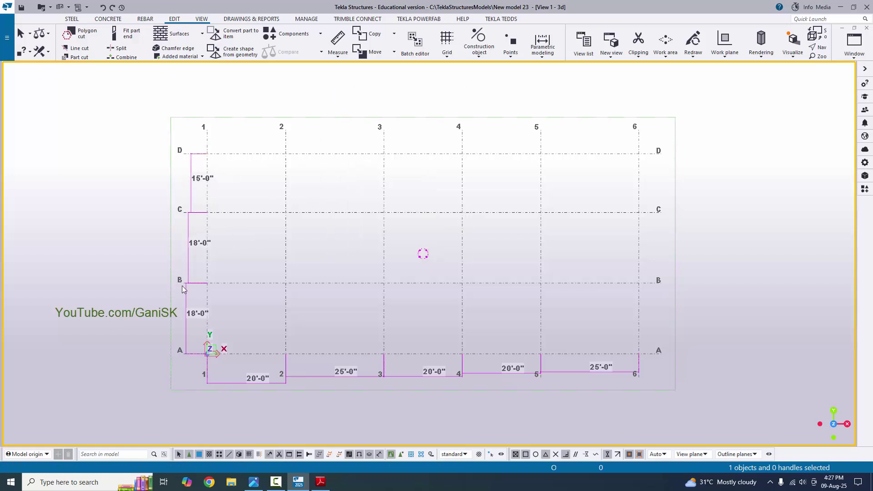
left_click(338, 53)
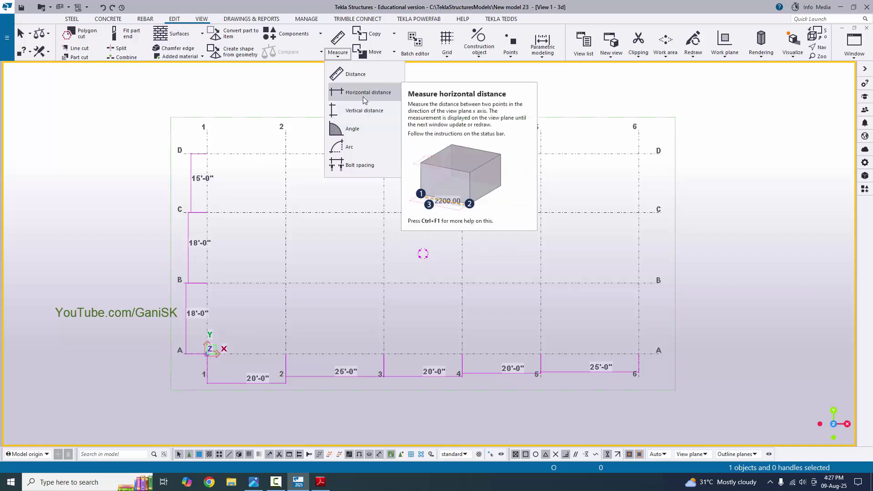
left_click(355, 73)
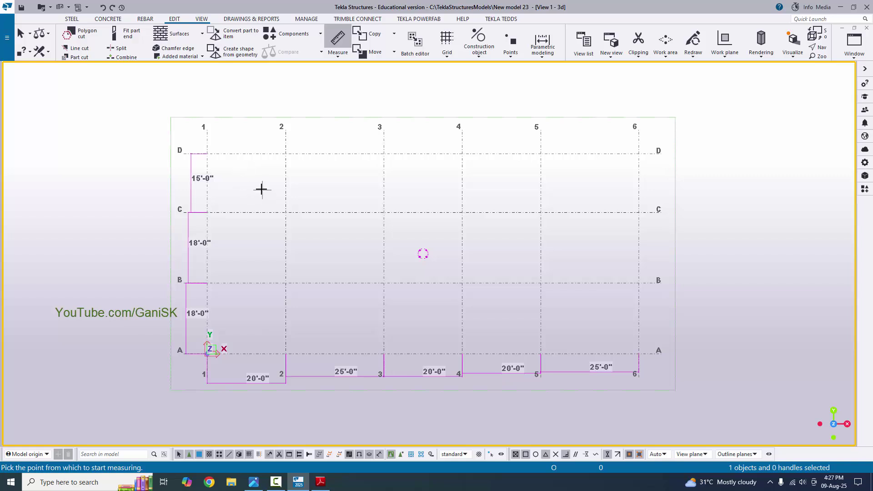
key("Escape")
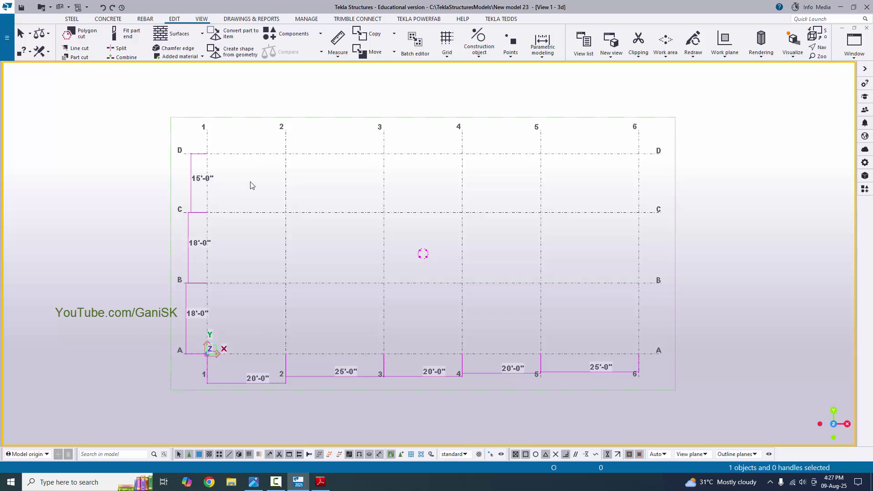
Measure the horizontal distance between grid lines 2 and 3 along line D, placing the dimension above line D
left_click(337, 54)
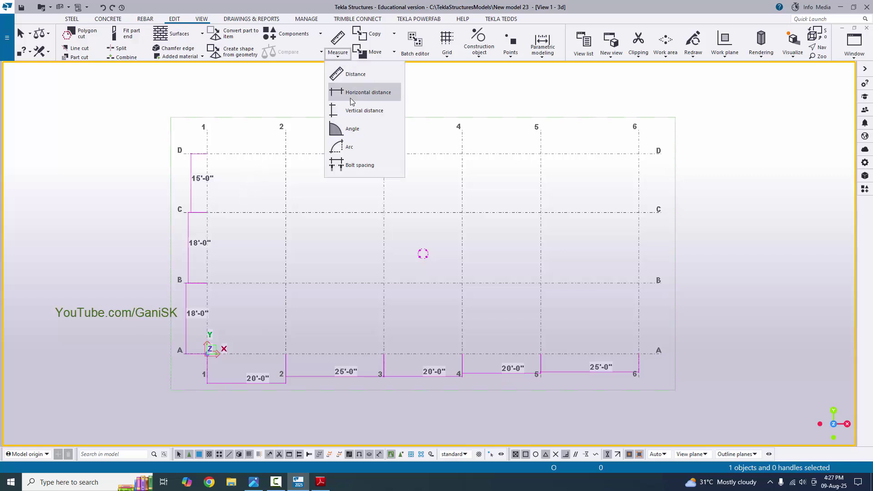
left_click(358, 94)
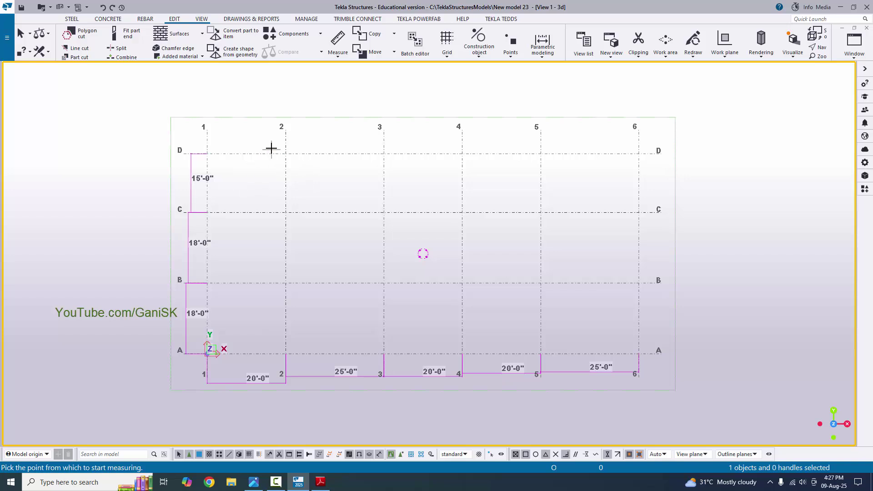
left_click(286, 153)
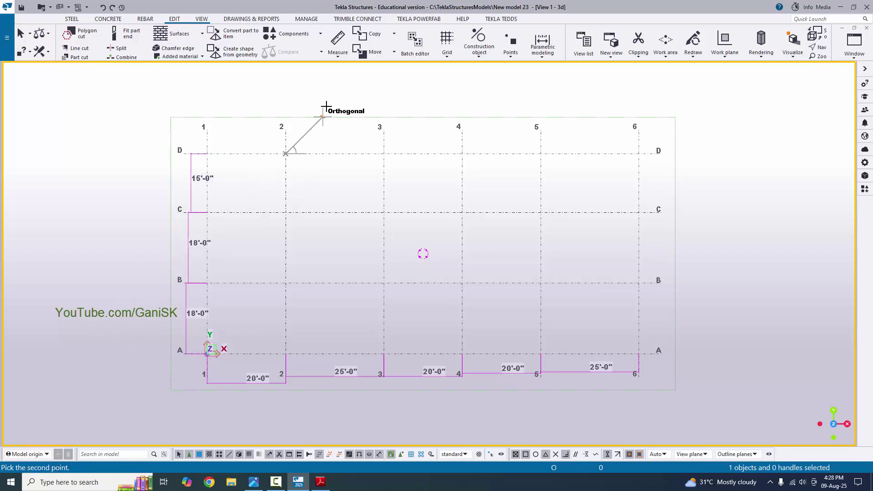
left_click(383, 153)
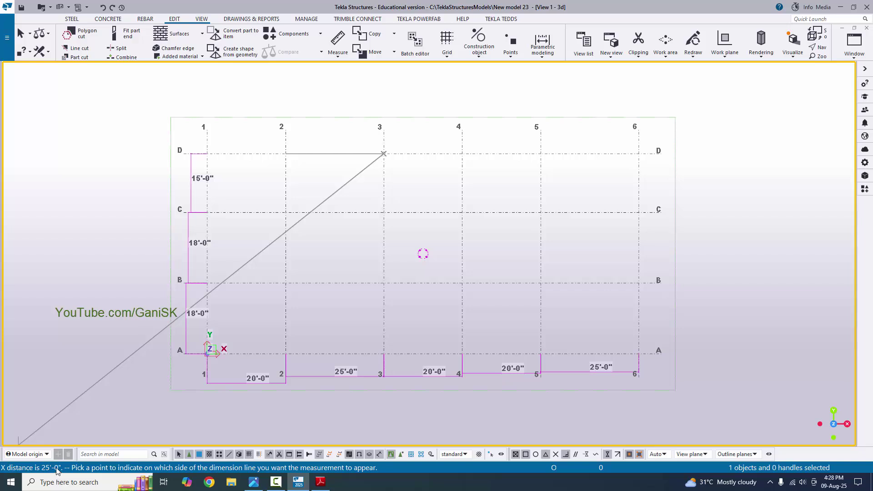
left_click(327, 137)
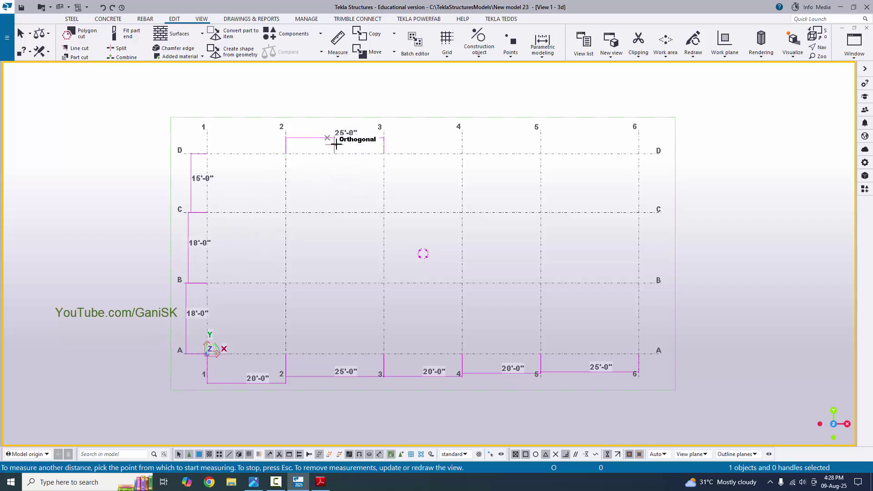
left_click(384, 154)
key("Escape")
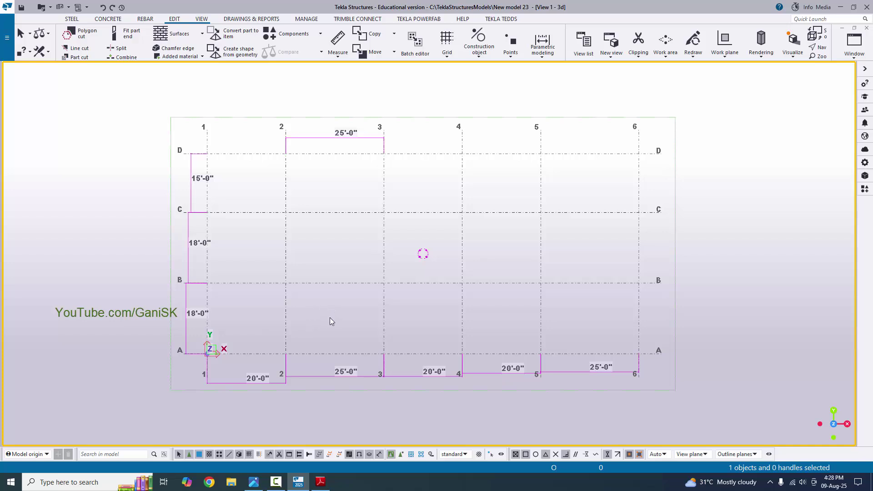
Compare the measured grid spacings in Tekla Structures with the dimensions in Plan.pdf in Adobe Reader
key("alt+Tab")
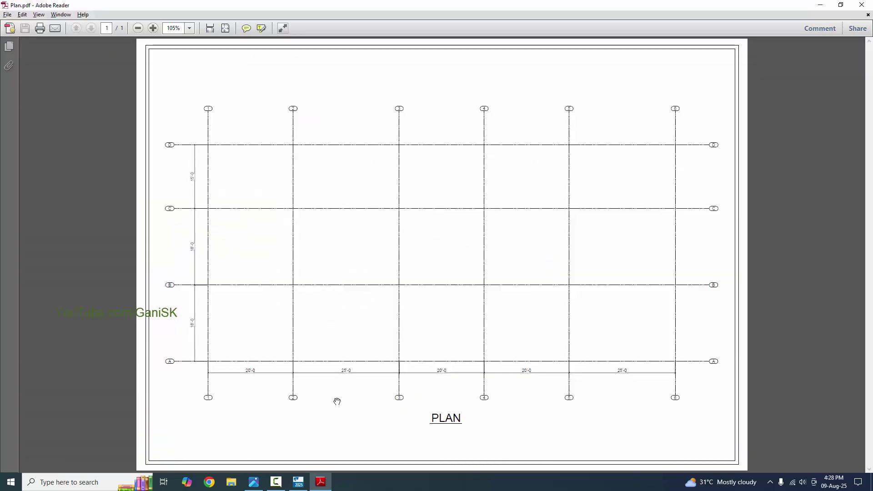
key("alt+Tab")
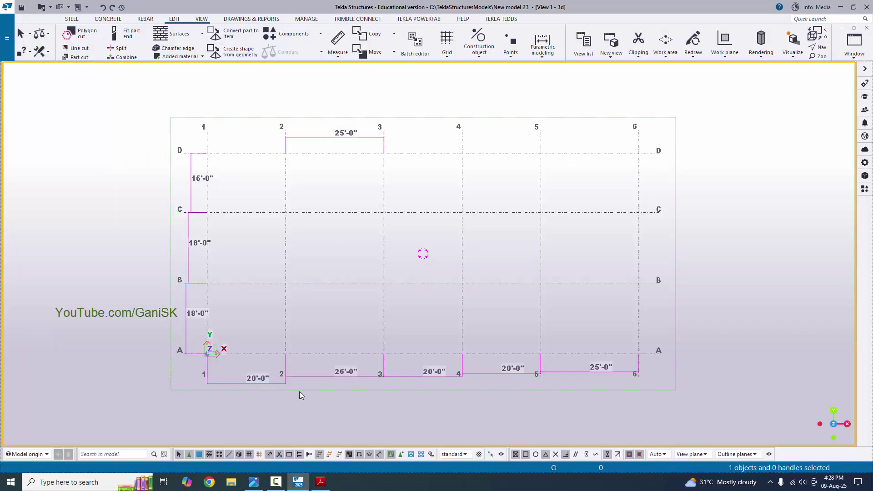
key("alt+Tab")
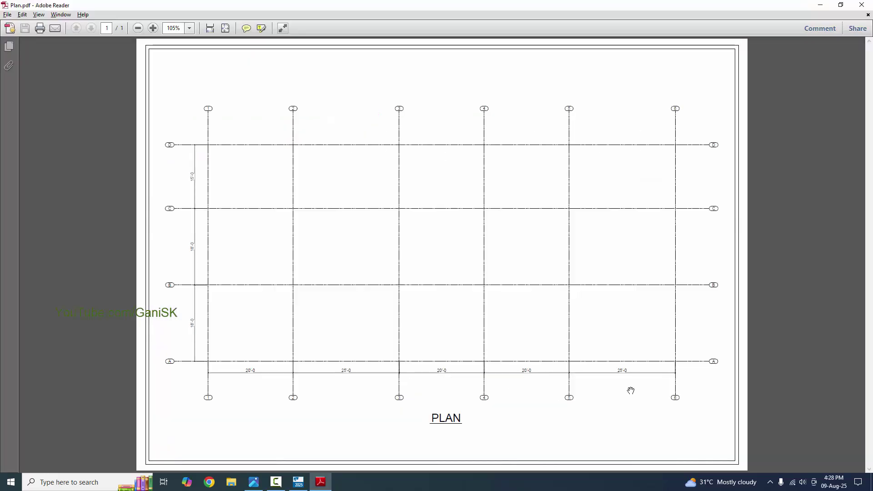
key("alt+Tab")
key("alt+Tab")
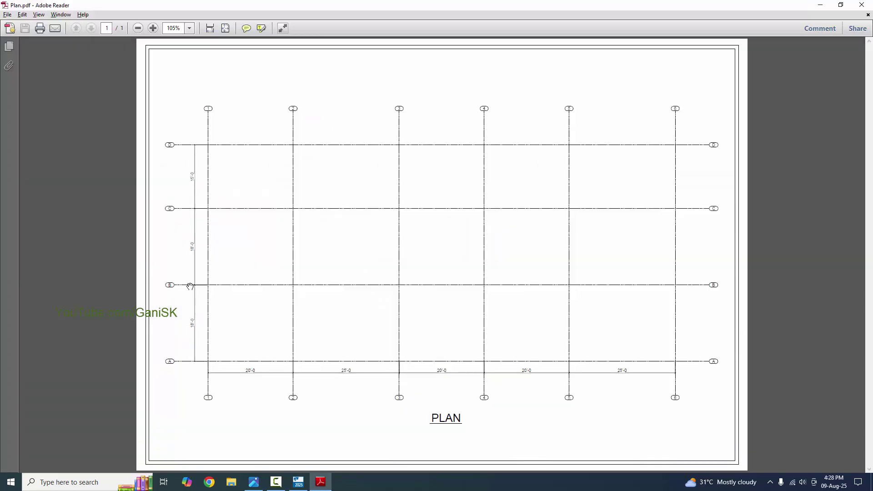
key("alt+Tab")
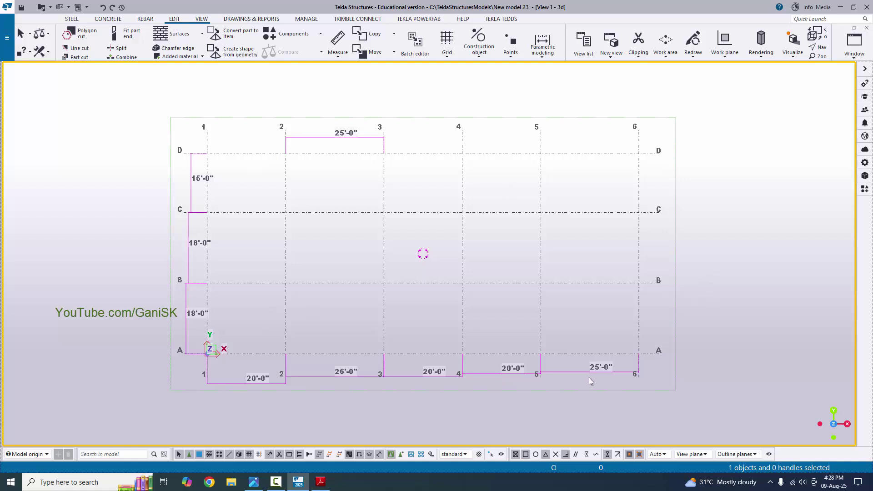
scroll(335, 376, "up", 4)
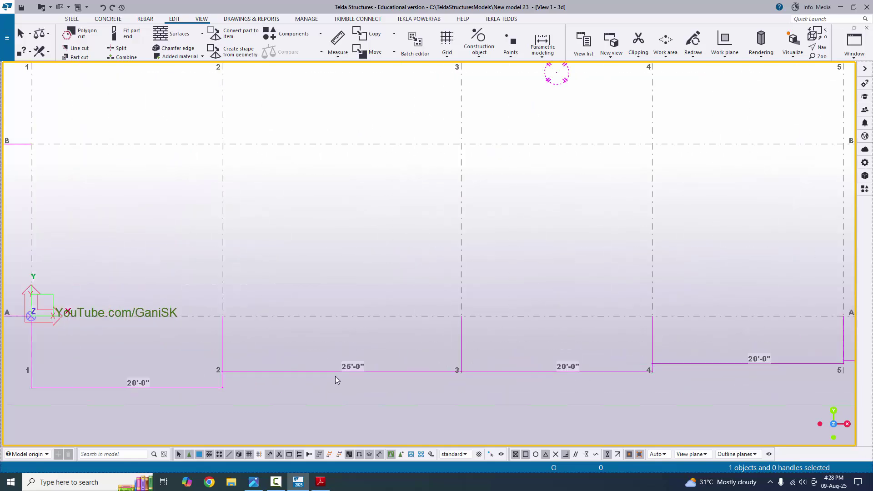
scroll(310, 380, "down", 4)
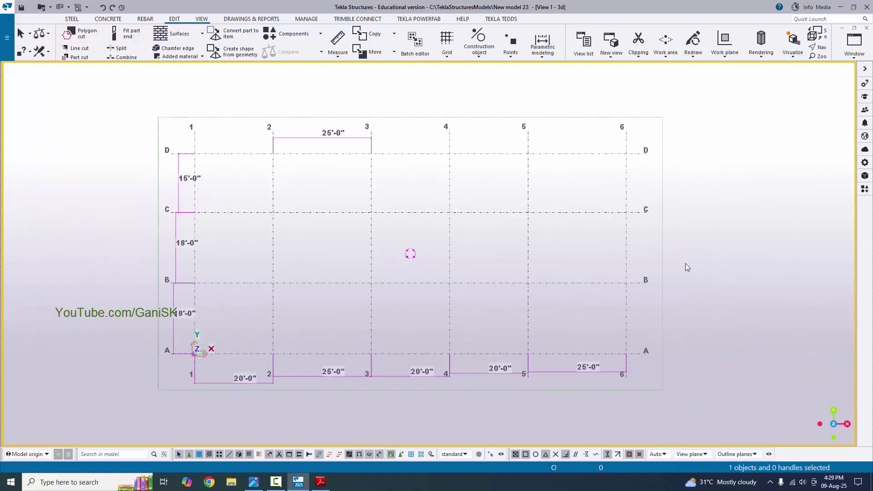
Redraw the view to clear all the measurements and switch it from plane back to 3D
right_click(728, 161)
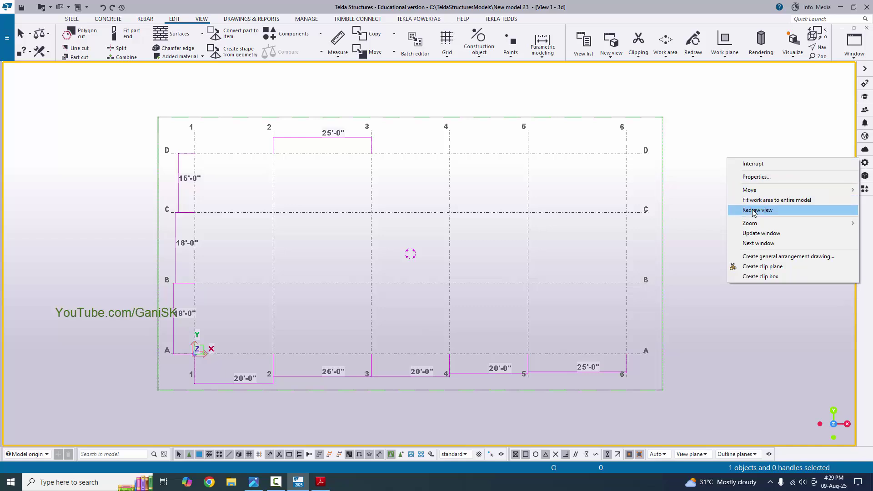
left_click(768, 211)
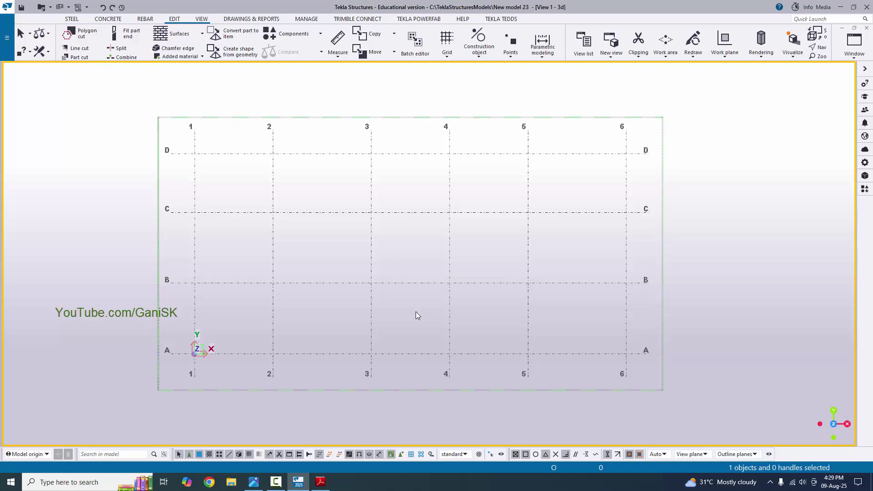
key("ctrl+p")
Create all plan and elevation views along the grid lines, using the prefixes PLAN AT EL. and ELEVATION ON GRID
scroll(405, 322, "down", 3)
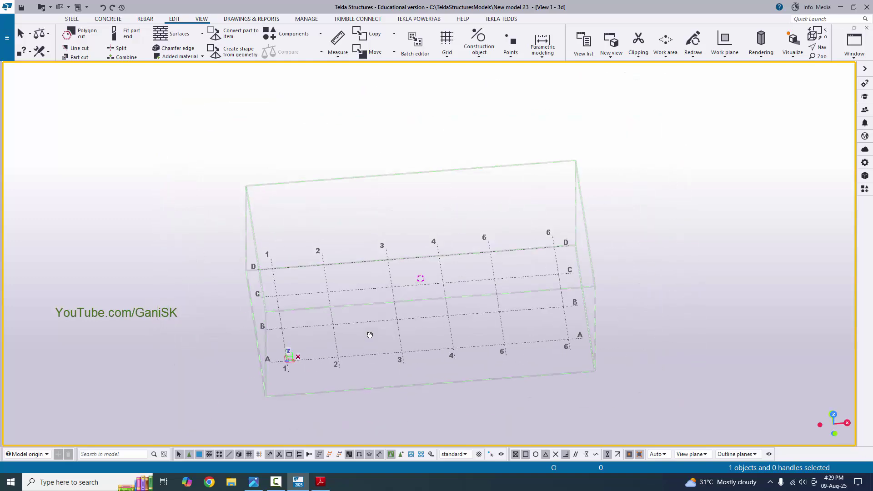
middle_click_drag(370, 335, 526, 330, "ctrl")
scroll(460, 329, "up", 3)
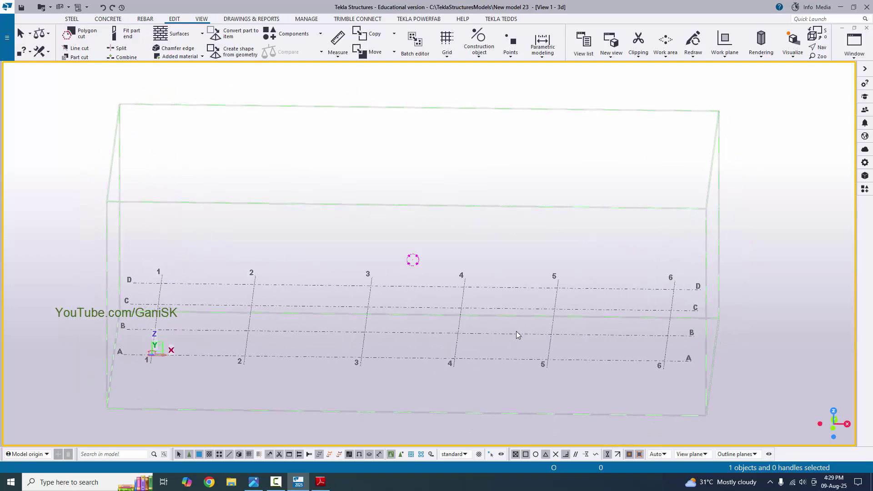
scroll(461, 324, "up", 2)
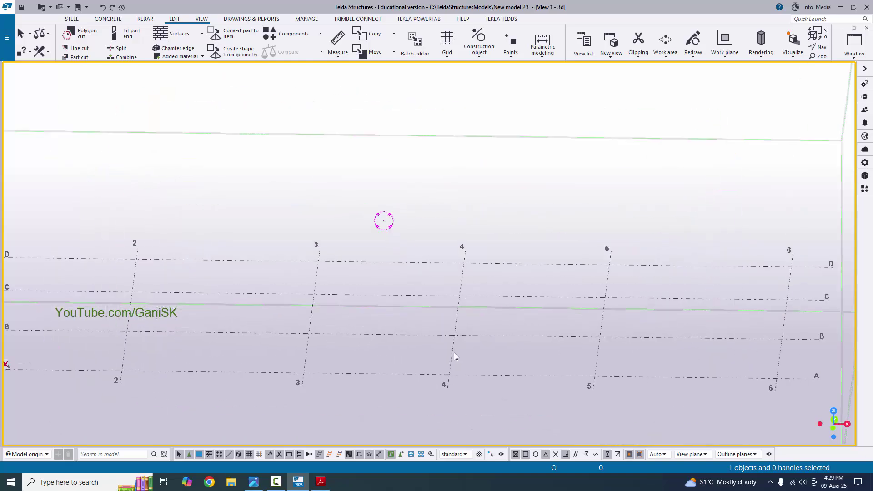
right_click(452, 355)
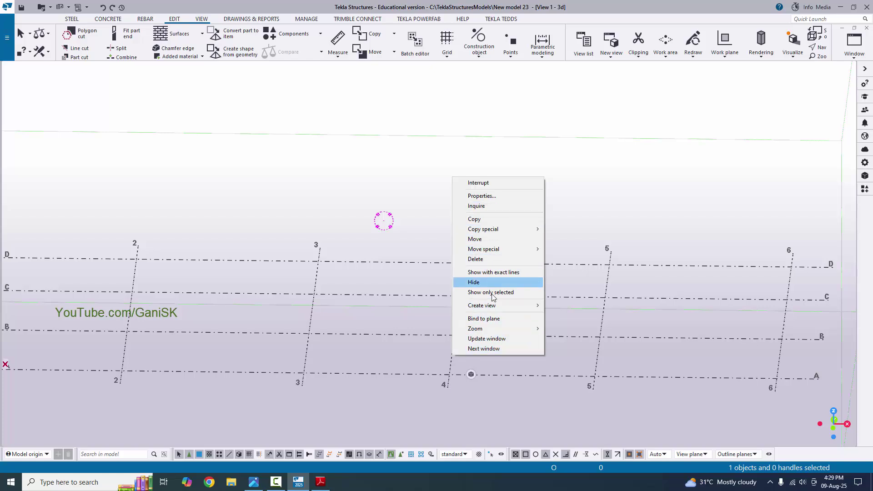
mouse_move(484, 308)
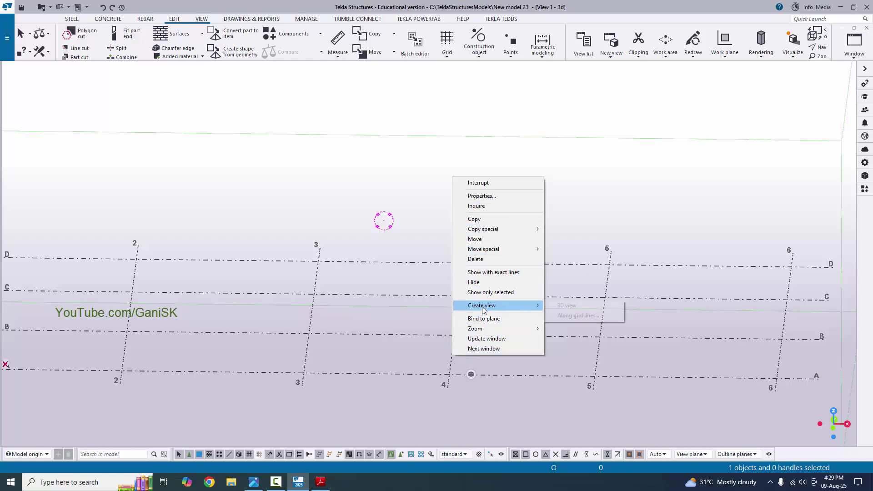
left_click(588, 315)
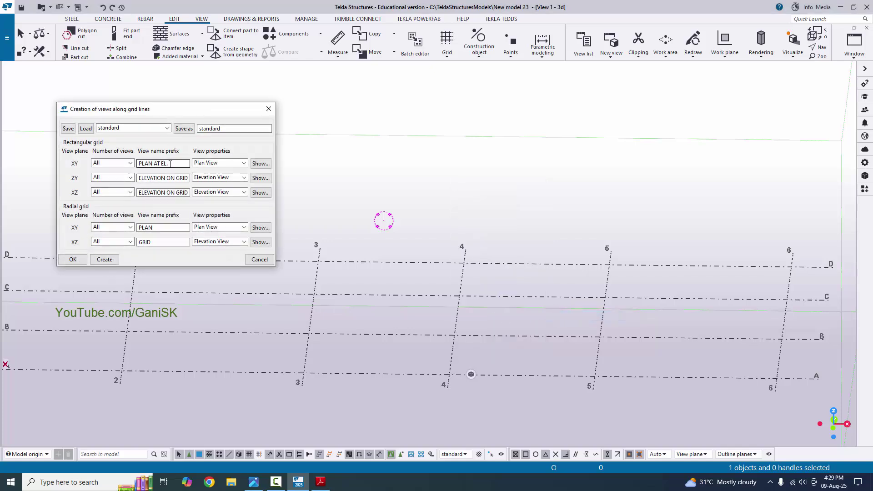
left_click(167, 177)
left_click(143, 193)
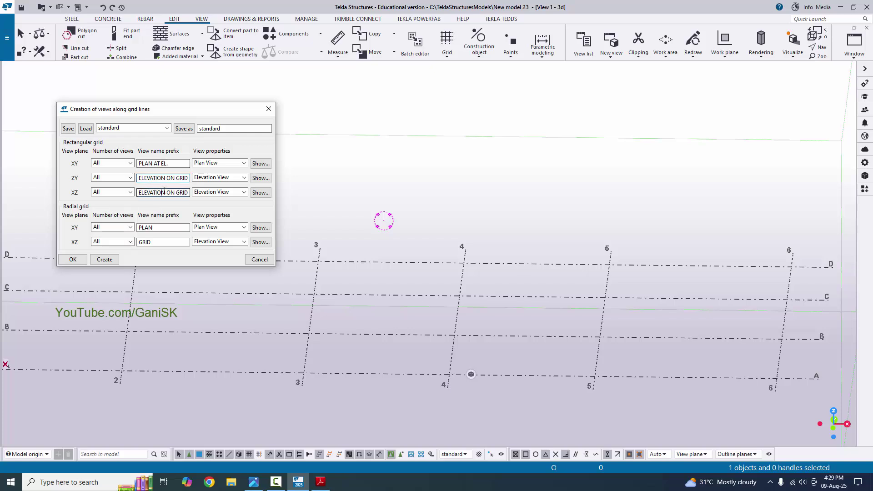
left_click(165, 192)
left_click(113, 260)
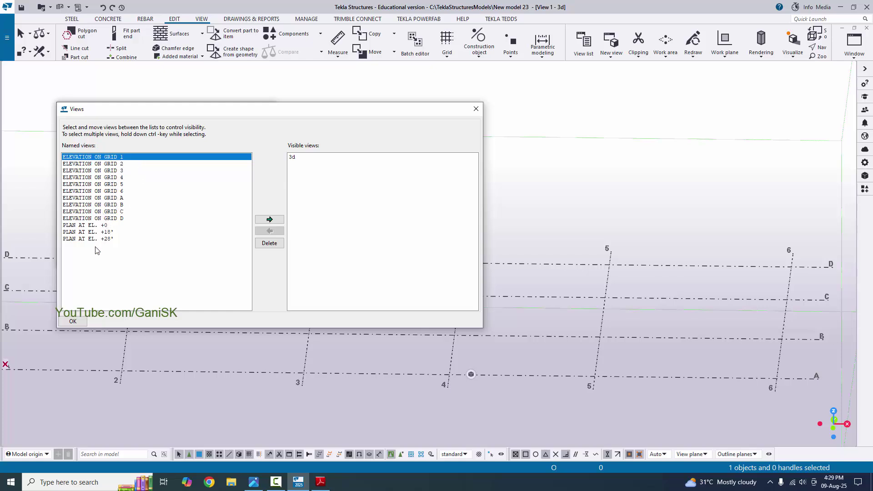
Move the Views dialog aside to examine the named views alongside the grid
left_click_drag(373, 114, 467, 102)
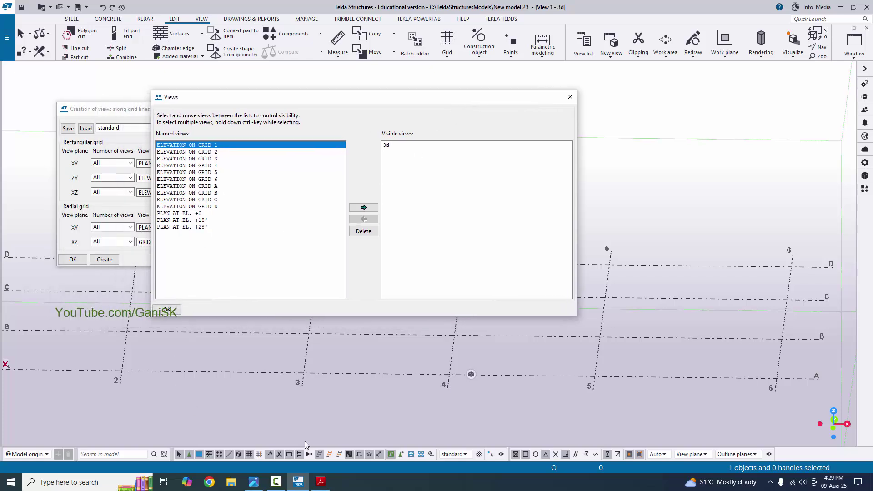
scroll(191, 400, "down", 5)
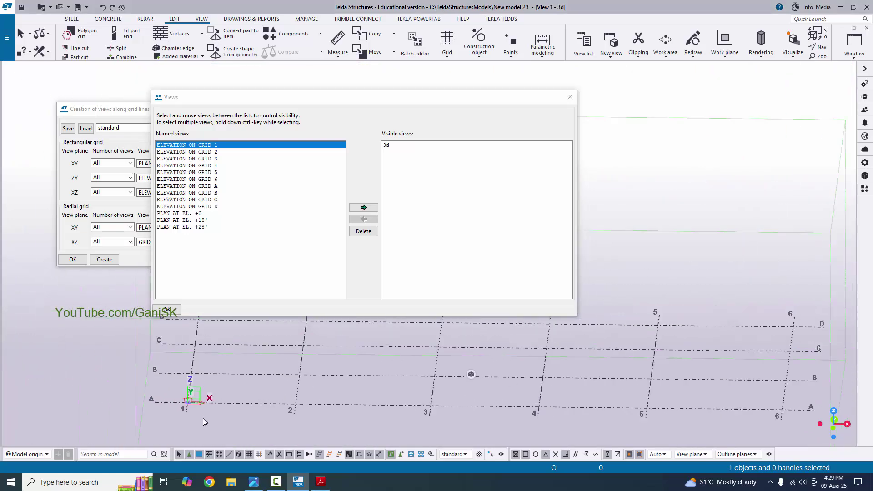
scroll(191, 407, "up", 1)
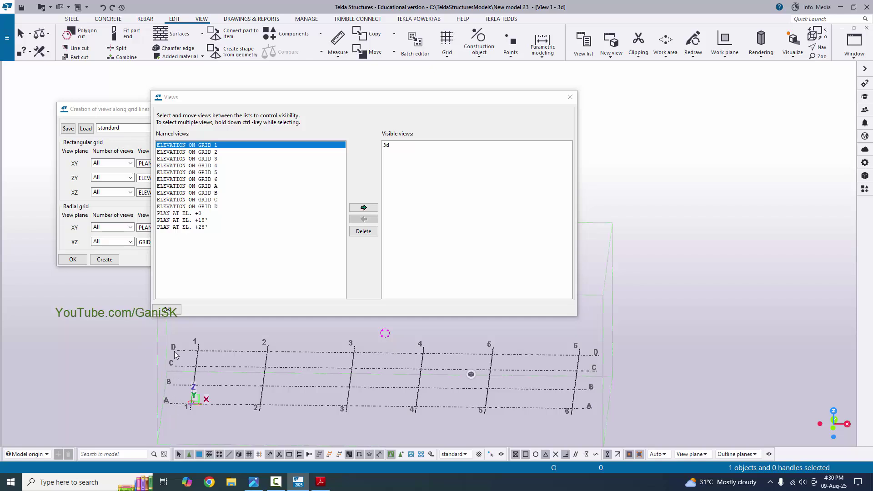
Switch to Adobe Reader, replace Plan.pdf with Elevation.pdf and show the whole elevation page
left_click(320, 480)
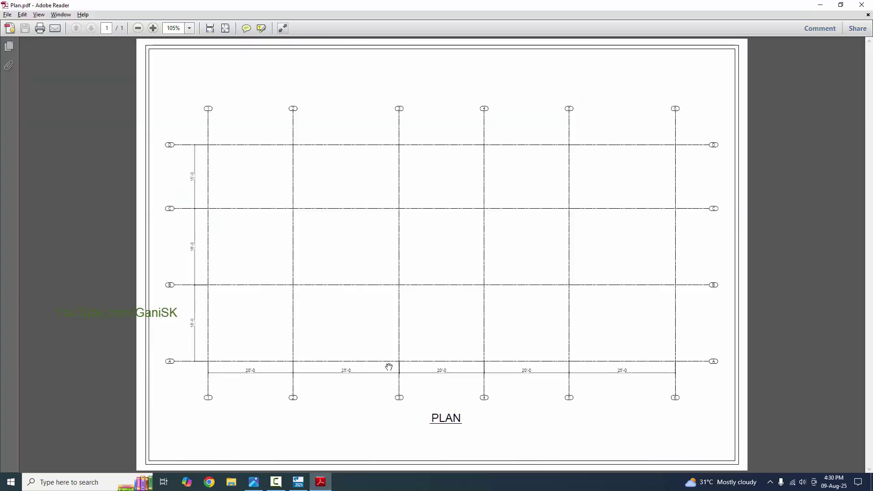
left_click(864, 7)
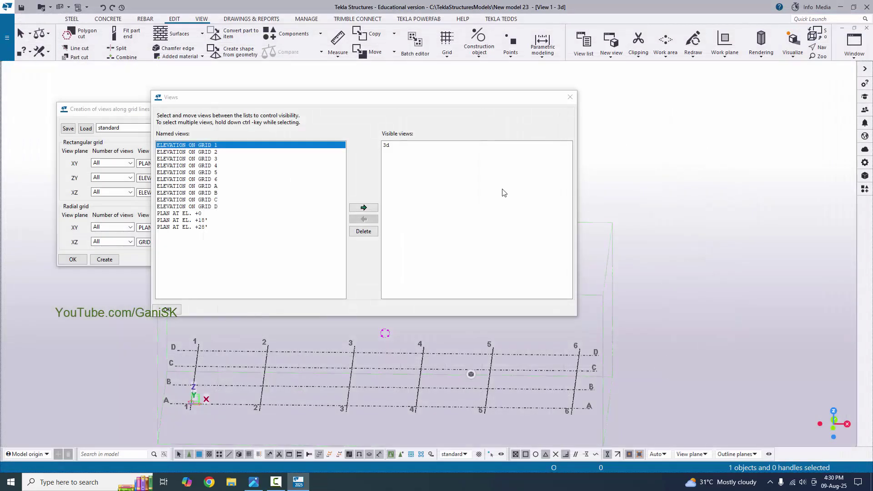
key("super+d")
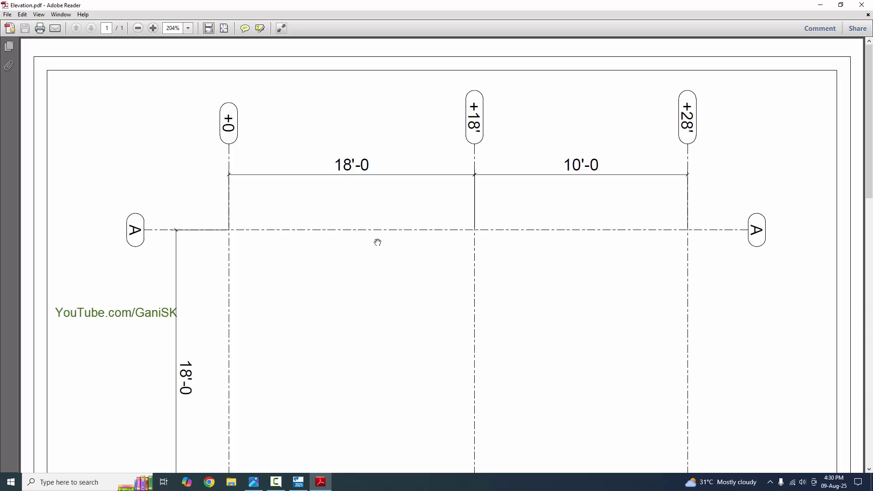
scroll(377, 242, "down", 10)
key("ctrl+shift+minus")
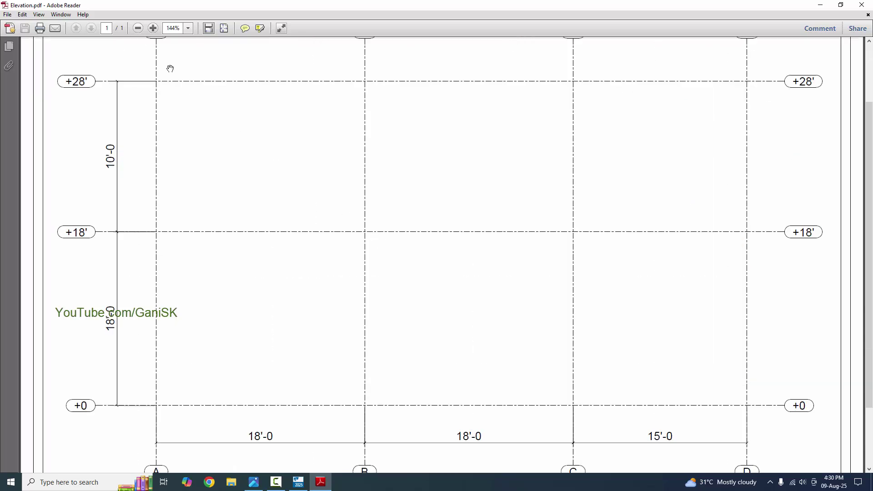
left_click(224, 28)
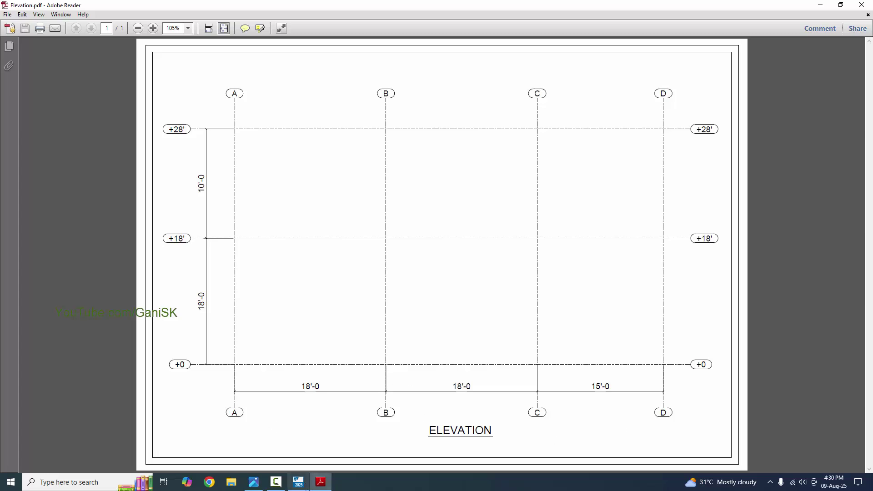
Return to Tekla Structures, make the ELEVATION ON GRID 1 view visible and close the Views dialog
left_click(299, 483)
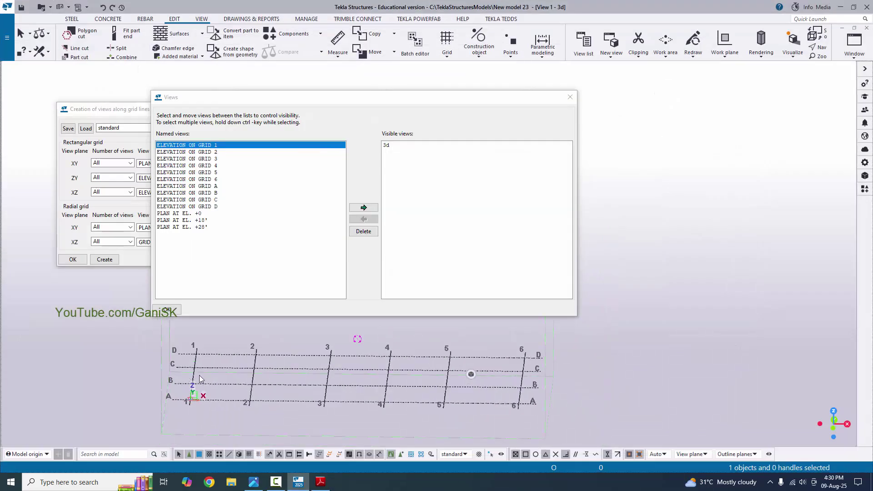
scroll(233, 370, "up", 5)
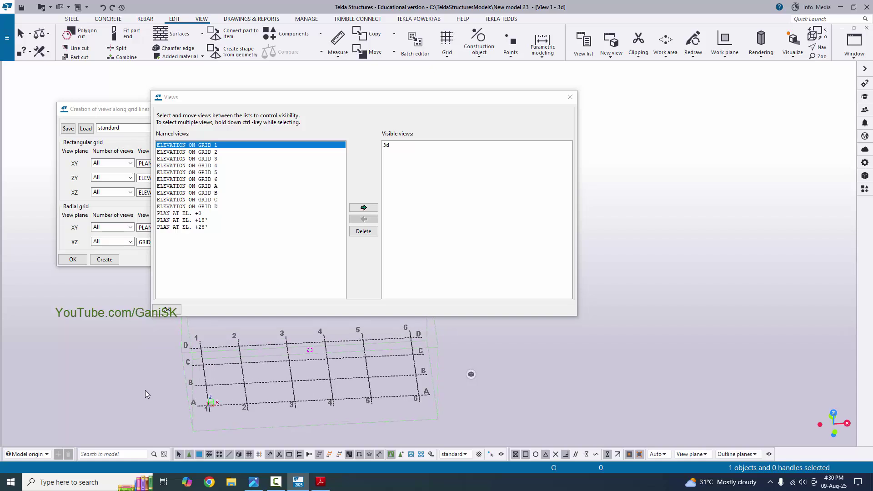
scroll(200, 387, "down", 3)
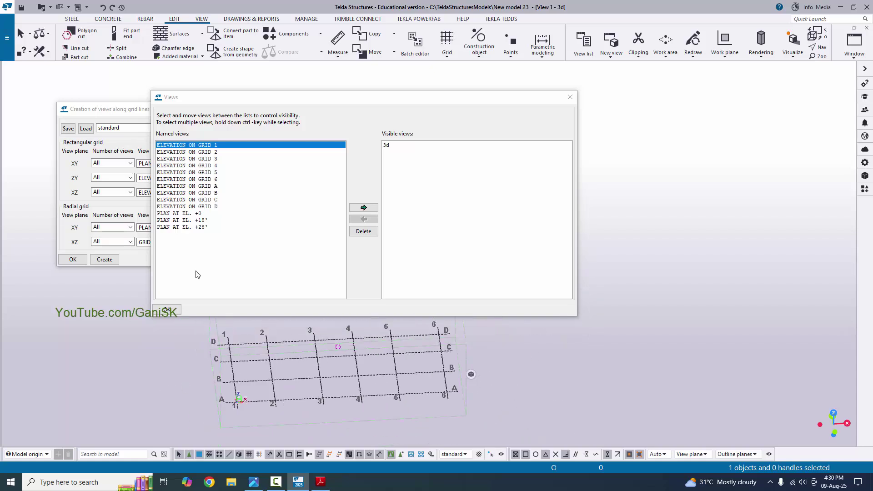
left_click(184, 145)
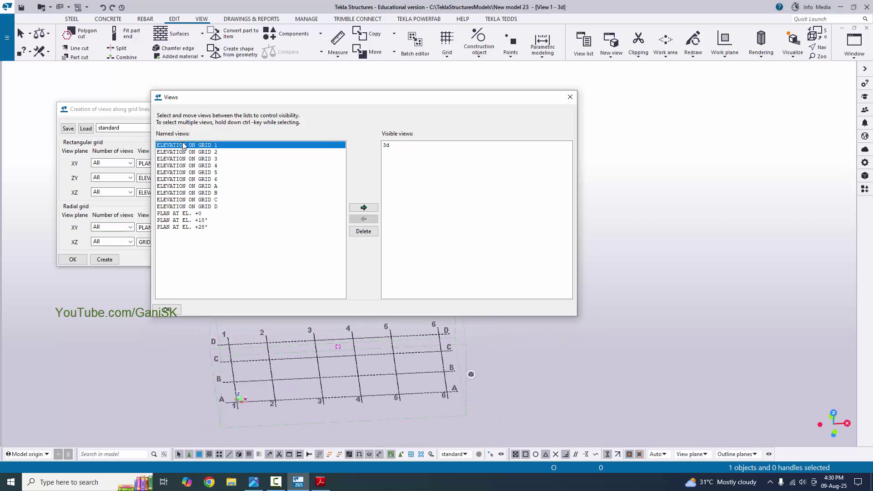
left_click(364, 209)
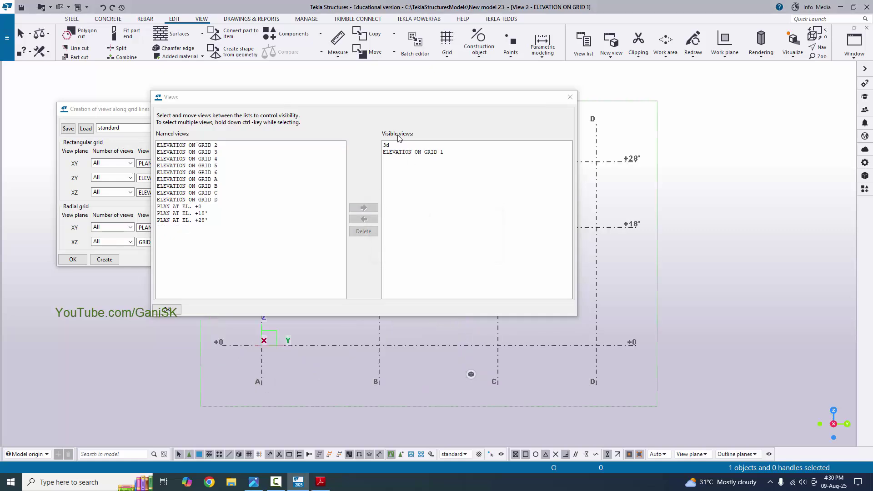
left_click(570, 97)
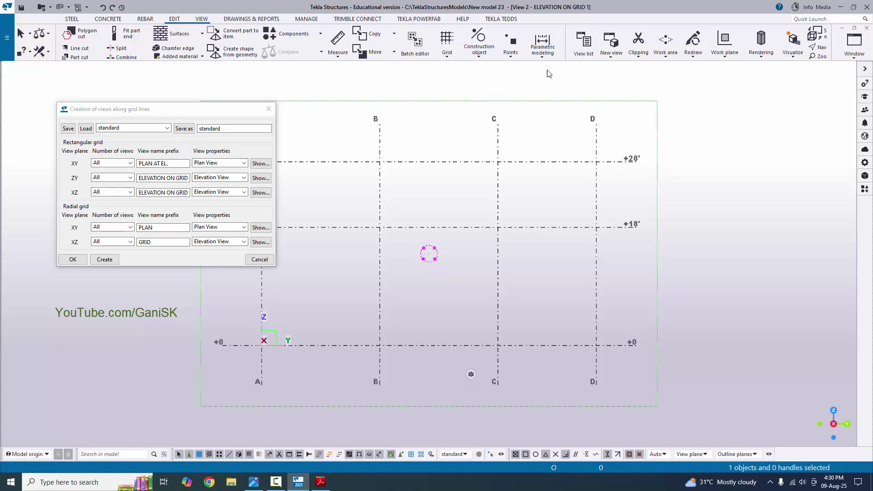
Compare the grid labels and levels of the ELEVATION ON GRID 1 view with Elevation.pdf in Adobe Reader
scroll(443, 308, "down", 2)
middle_click_drag(442, 308, 442, 322)
scroll(411, 316, "up", 3)
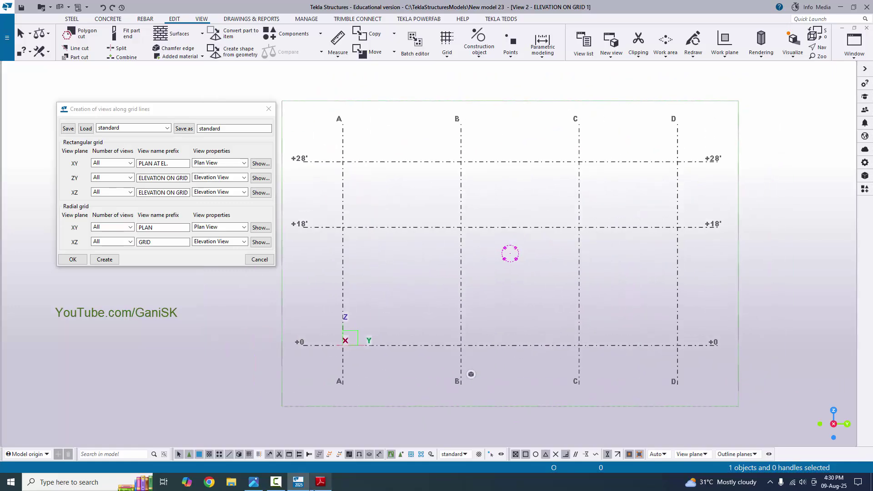
key("alt+Tab")
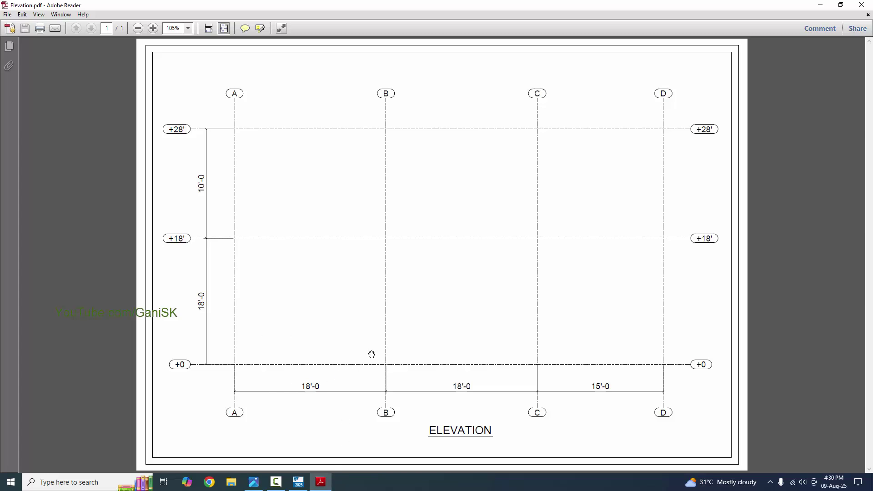
key("alt+Tab")
key("alt+Tab")
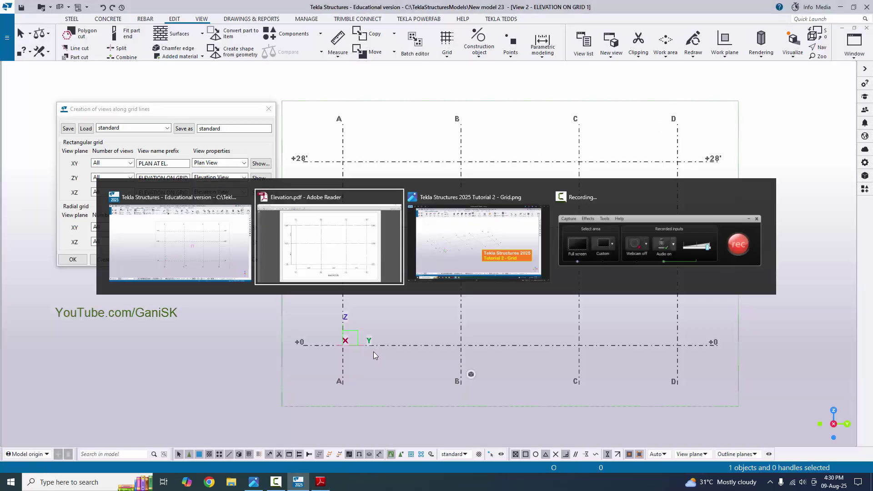
key("alt+Tab")
key("alt+Tab")
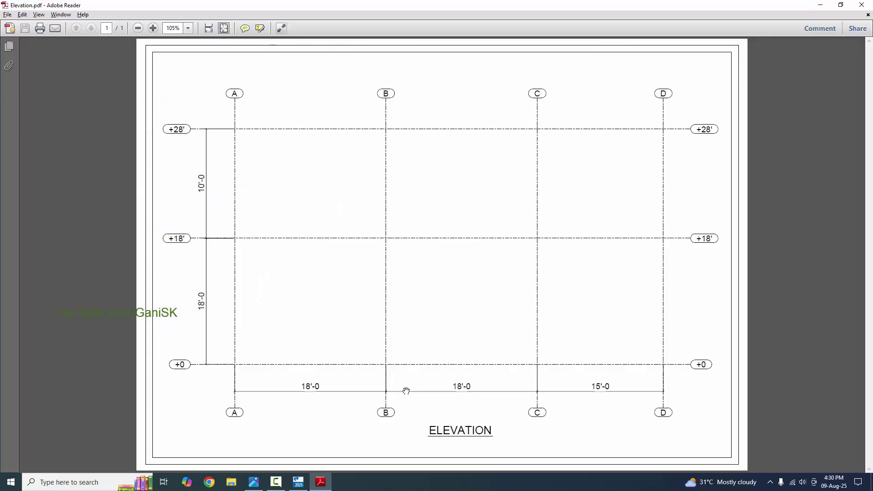
key("alt+Tab")
key("alt+Tab")
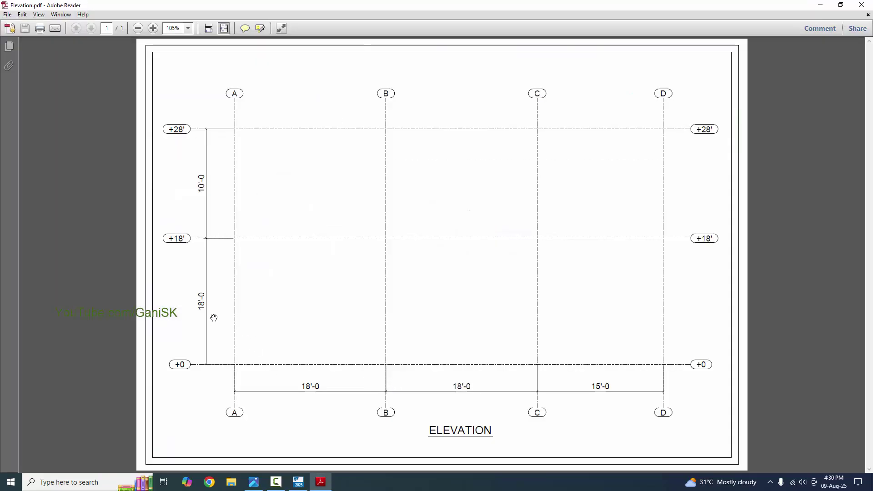
key("alt+Tab")
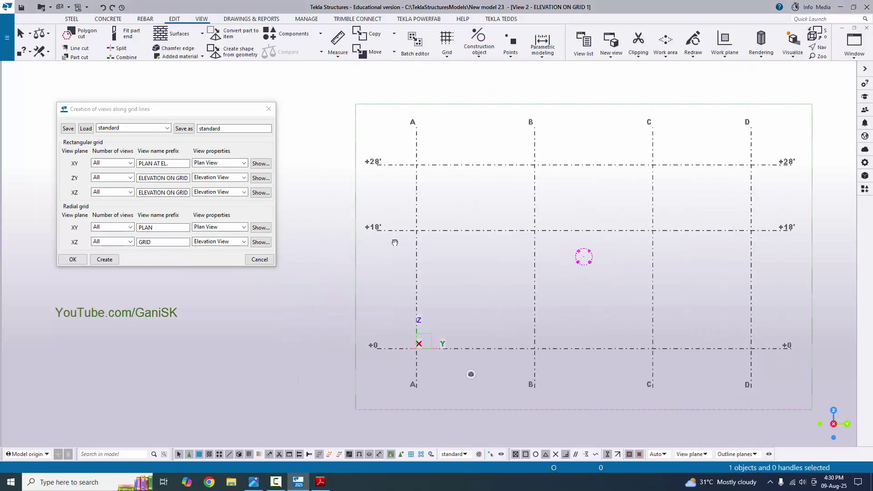
Close the dialog for creating views along grid lines and measure the vertical distance from level +0 to +18' on grid A
left_click(270, 113)
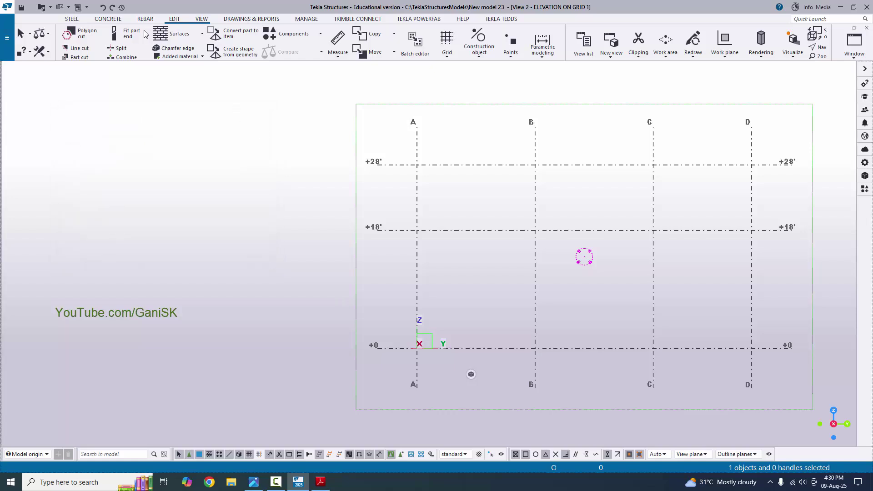
left_click(340, 56)
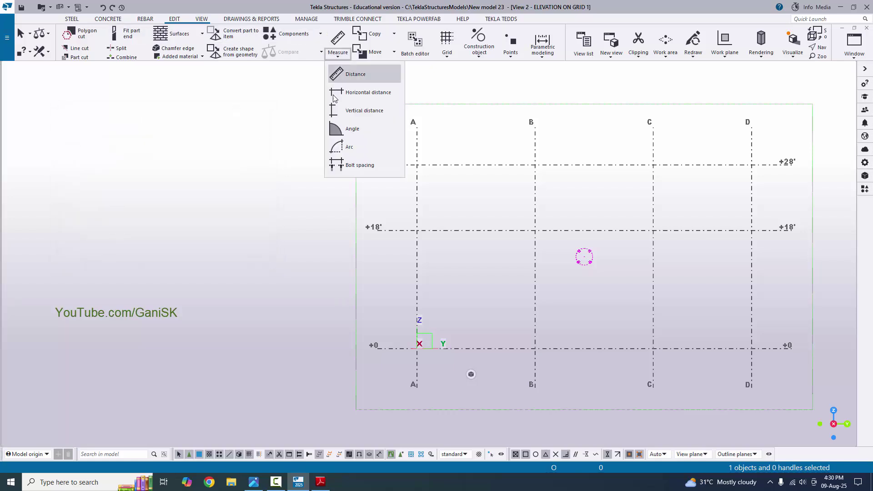
left_click(350, 110)
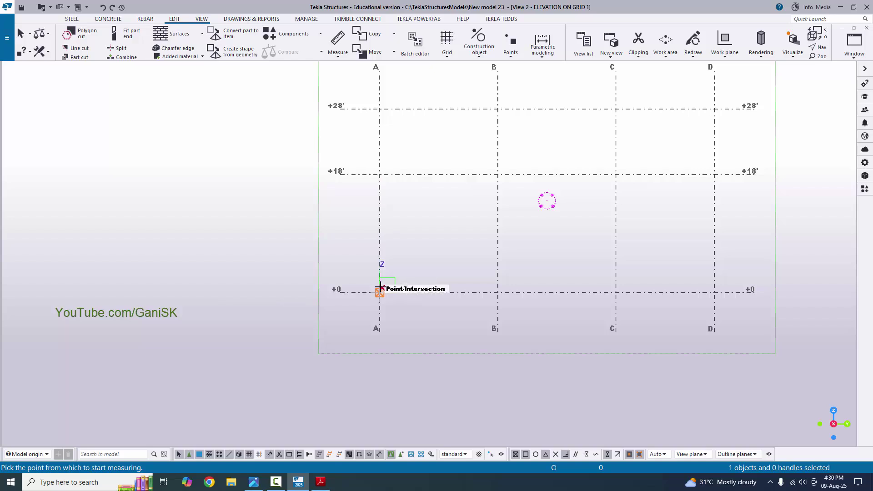
left_click(379, 292)
left_click(380, 174)
left_click(348, 254)
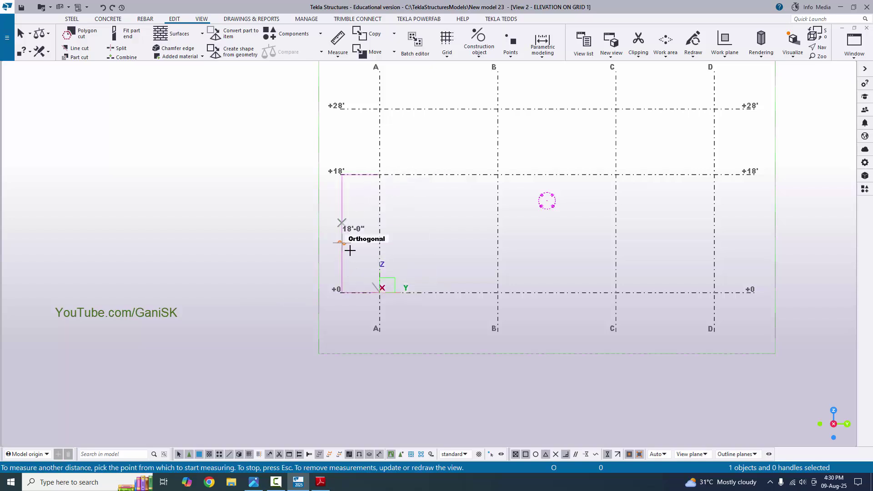
Measure the vertical distances from level +0 to +28' and from +18' to +28' on grid A
left_click(379, 292)
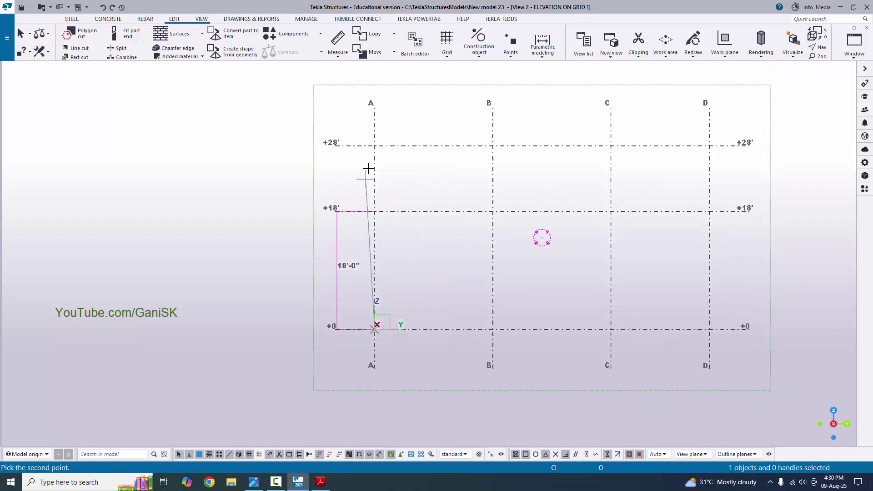
left_click(375, 146)
left_click(283, 189)
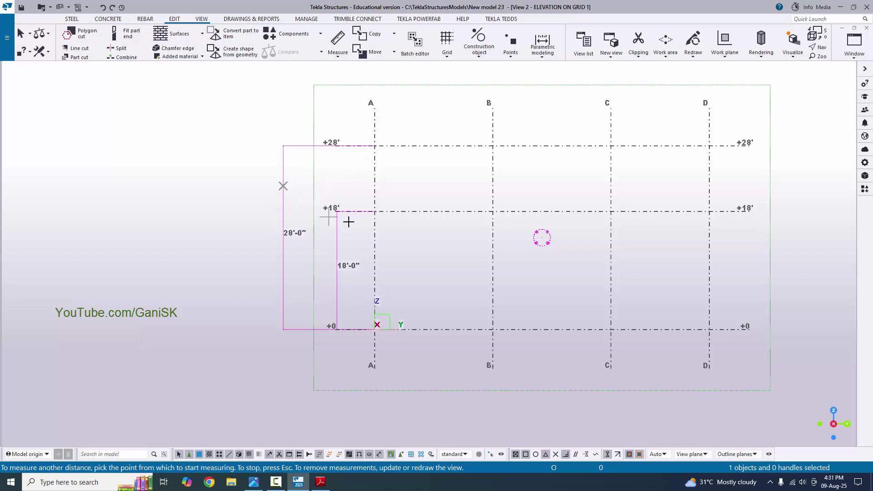
scroll(372, 207, "up", 1)
left_click(374, 213)
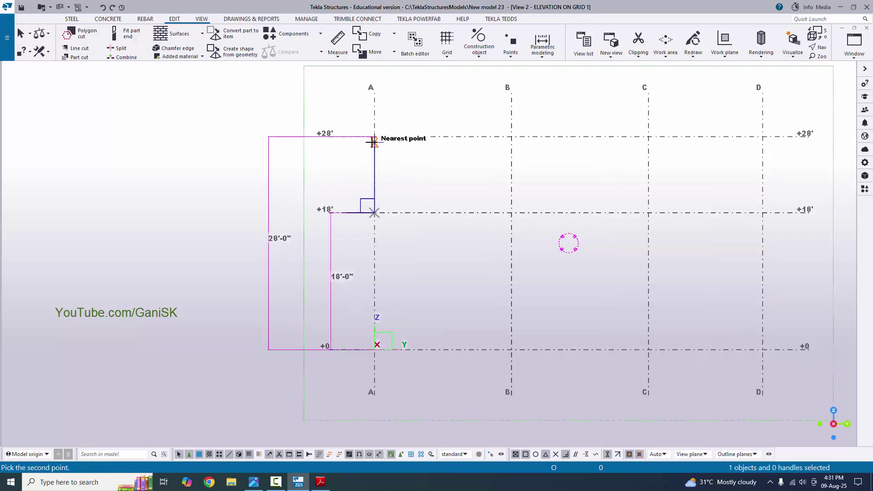
left_click(375, 136)
left_click(344, 169)
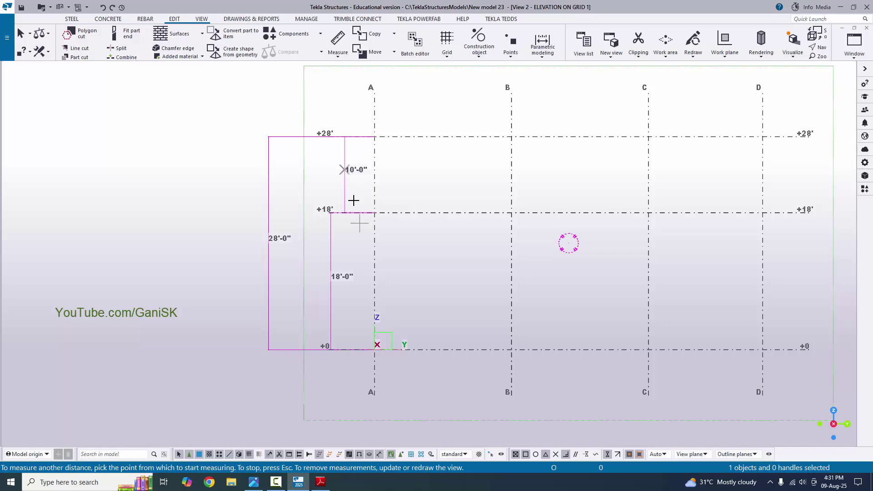
Compare the measured level heights in Tekla Structures with the vertical dimensions in Elevation.pdf in Adobe Reader
key("alt+Tab")
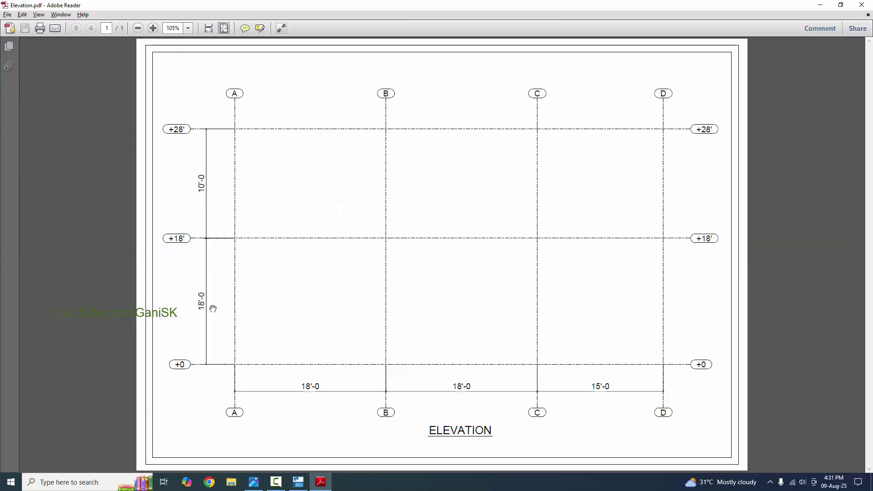
key("alt+Tab")
key("alt+Tab")
key("alt+Tab")
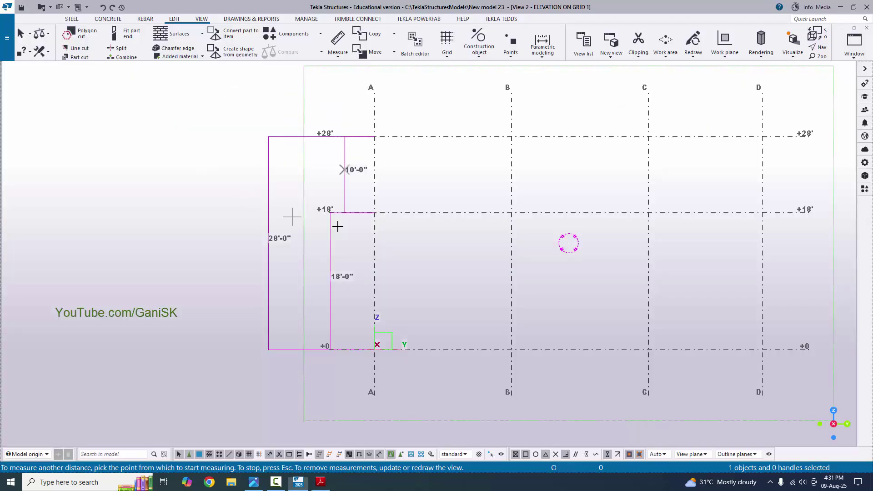
key("alt+Tab")
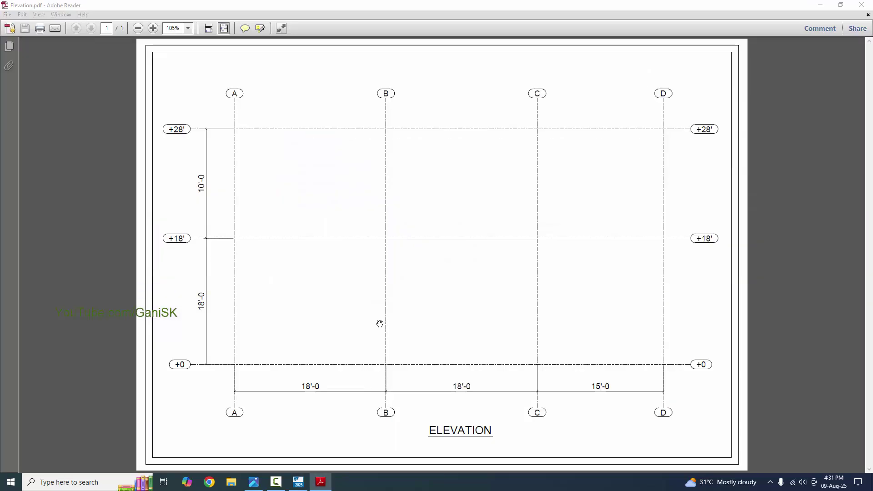
key("alt+Tab")
Measure the horizontal distance between grids A and B at level +0, placing the dimension below the grid line
middle_click_drag(479, 372, 645, 325)
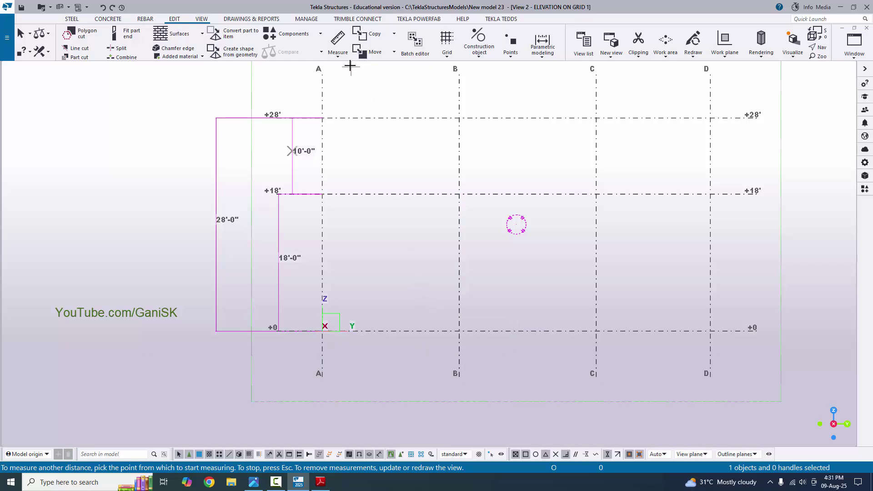
left_click(338, 55)
left_click(348, 96)
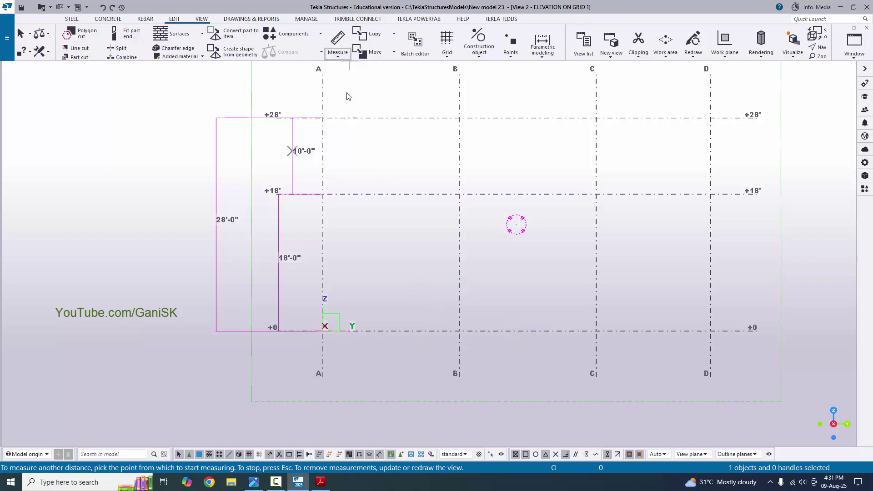
left_click(322, 330)
left_click(460, 330)
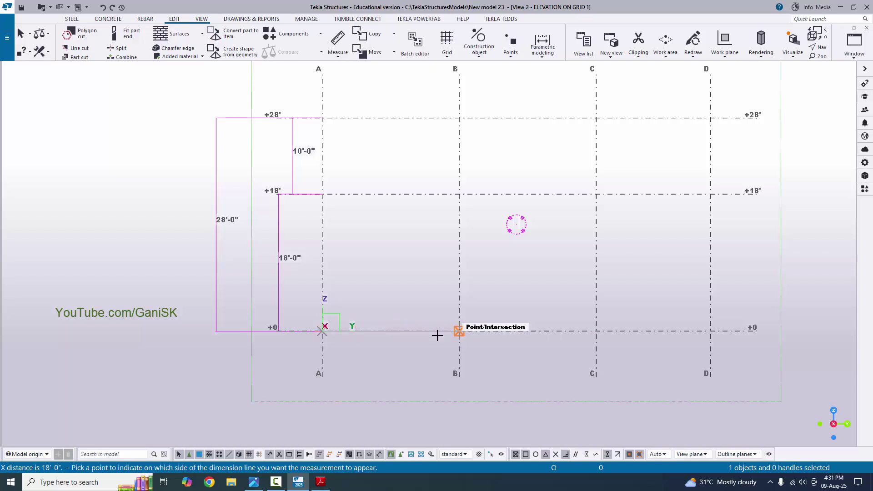
left_click(391, 361)
Measure the horizontal distances between grids B and C and between C and D at level +0, and end measuring
middle_click_drag(520, 367, 441, 351)
left_click(379, 316)
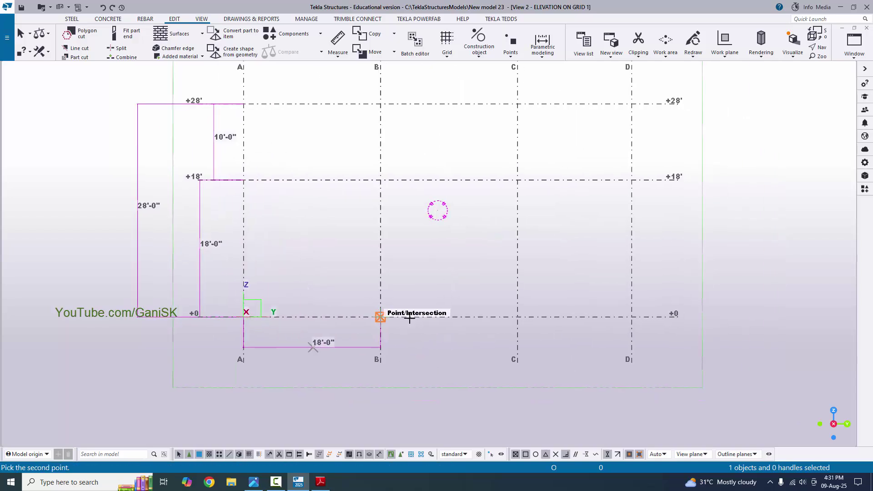
left_click(517, 316)
left_click(464, 349)
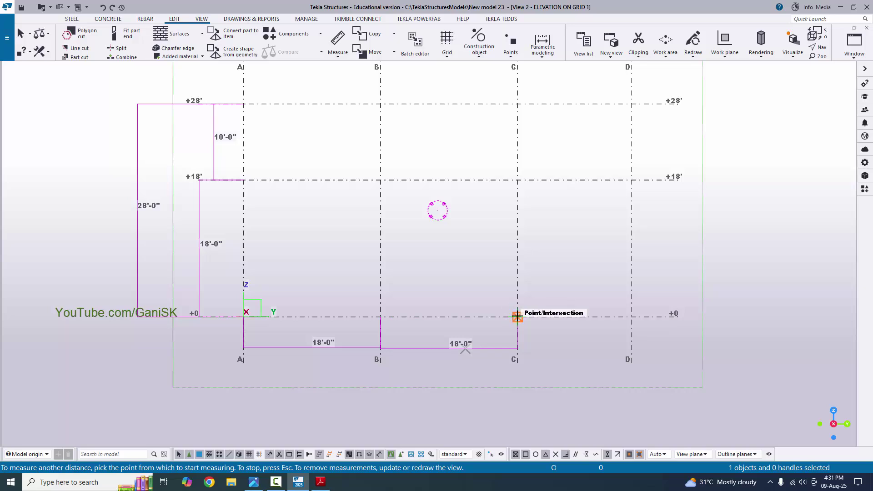
left_click(517, 316)
left_click(631, 316)
left_click(591, 349)
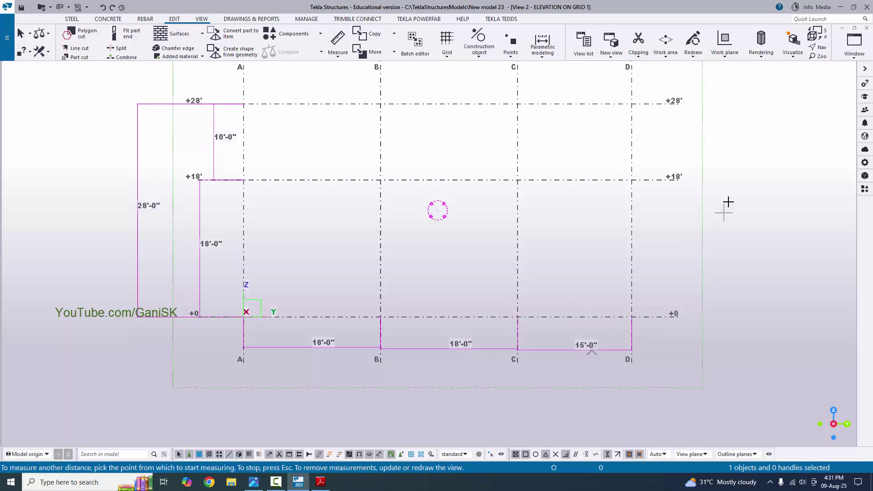
right_click(726, 199)
left_click(746, 206)
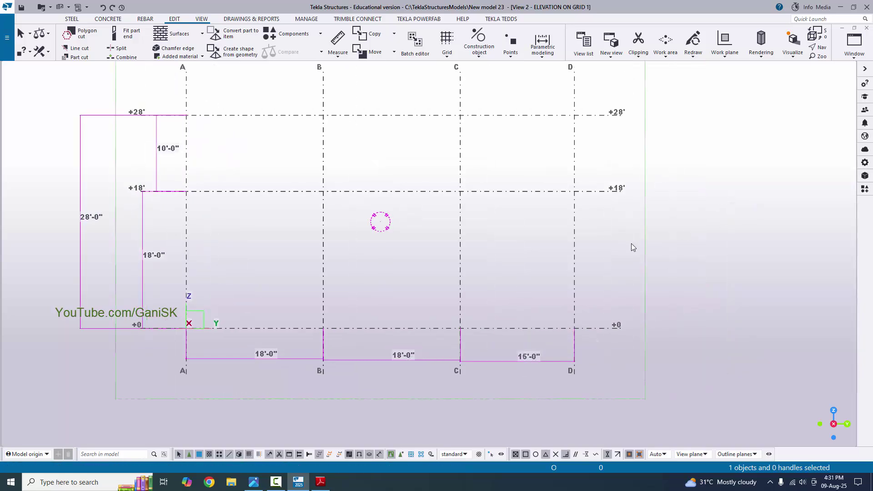
Compare the grid spacings and level heights measured on grid 1 in Tekla Structures with the dimensions in Elevation.pdf in Adobe Reader
key("alt+Tab")
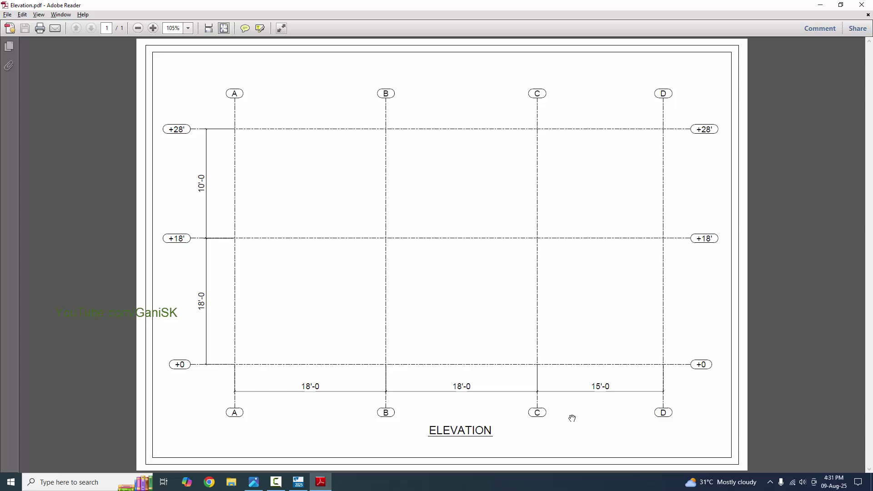
key("alt+Tab")
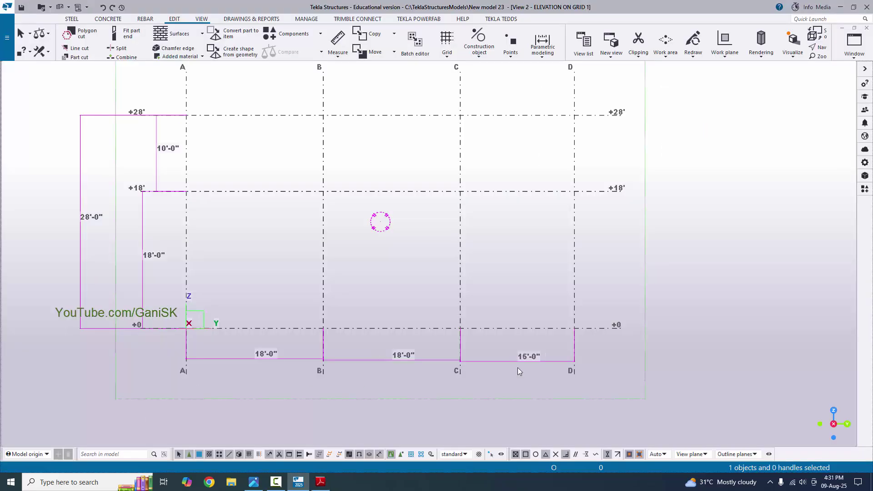
middle_click_drag(211, 359, 269, 372)
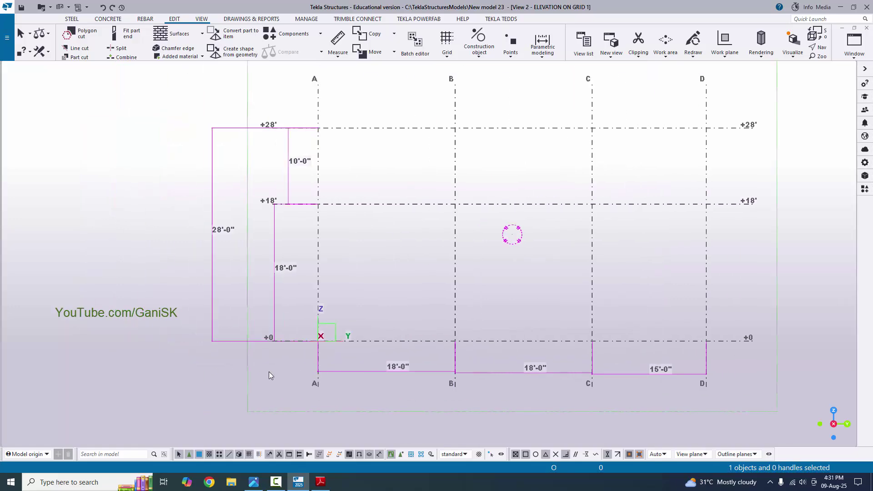
middle_click_drag(275, 263, 270, 287)
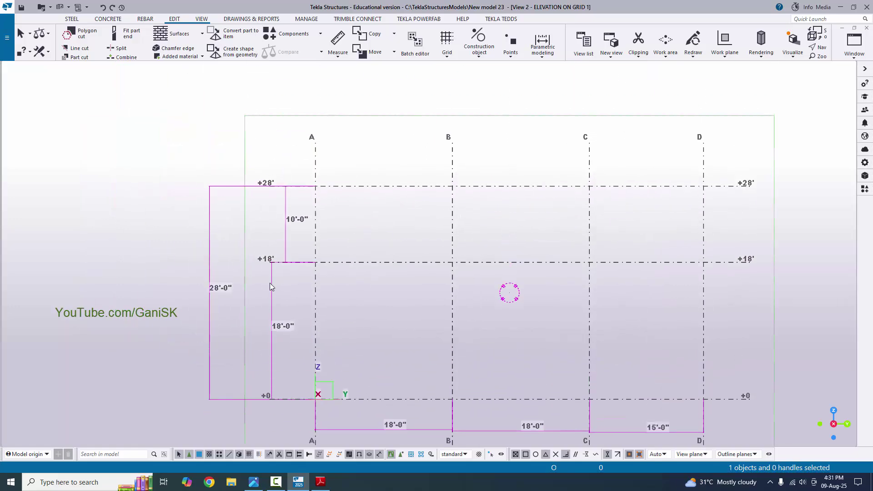
key("alt+Tab")
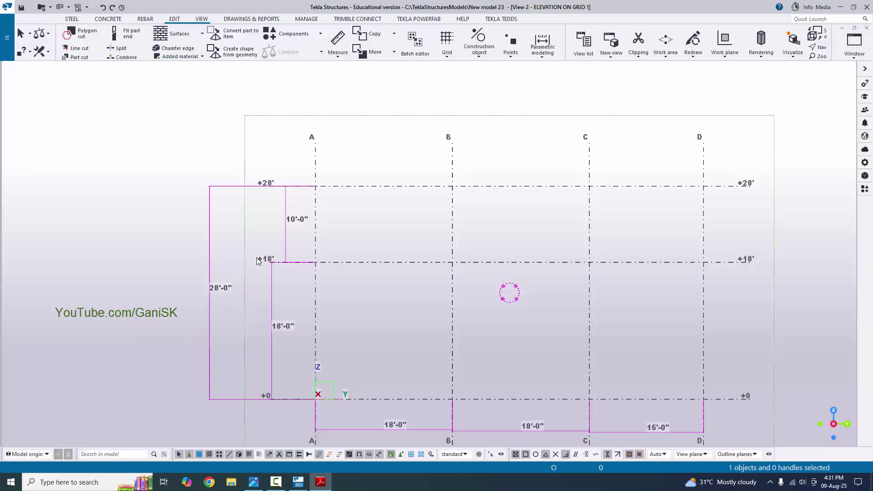
key("alt+Tab")
middle_click_drag(279, 218, 307, 229)
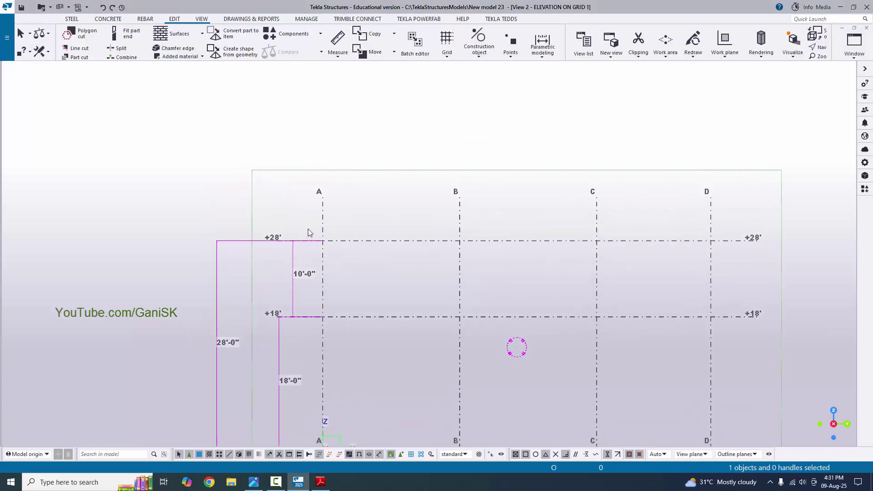
key("alt+Tab")
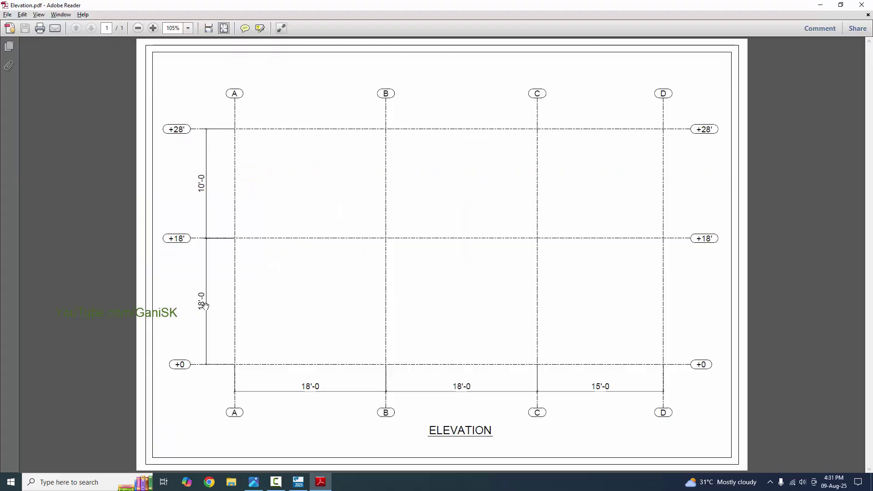
key("alt+Tab")
scroll(310, 263, "down", 3)
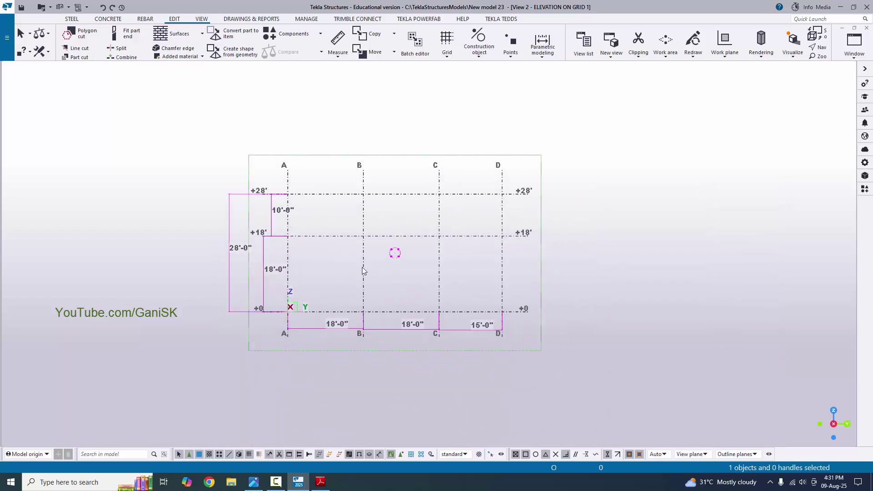
Redraw the ELEVATION ON GRID 1 view to clear the temporary measurement dimensions
scroll(362, 266, "up", 2)
middle_click_drag(499, 347, 488, 350)
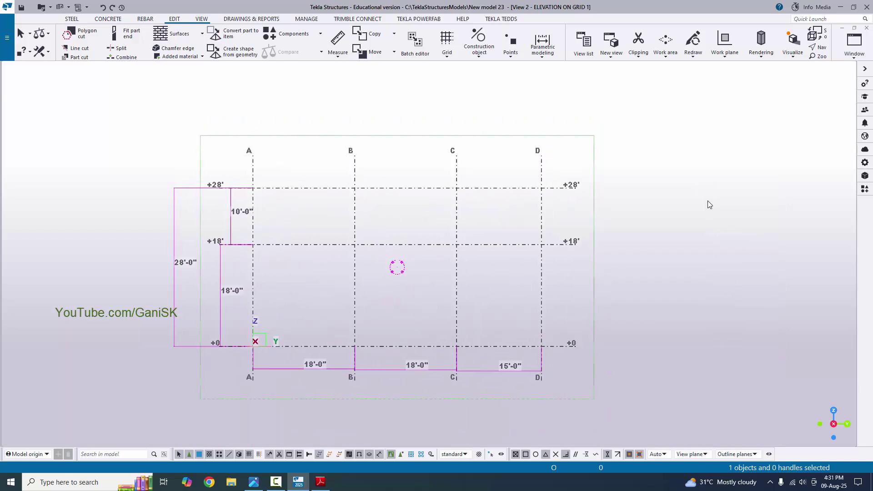
right_click(683, 168)
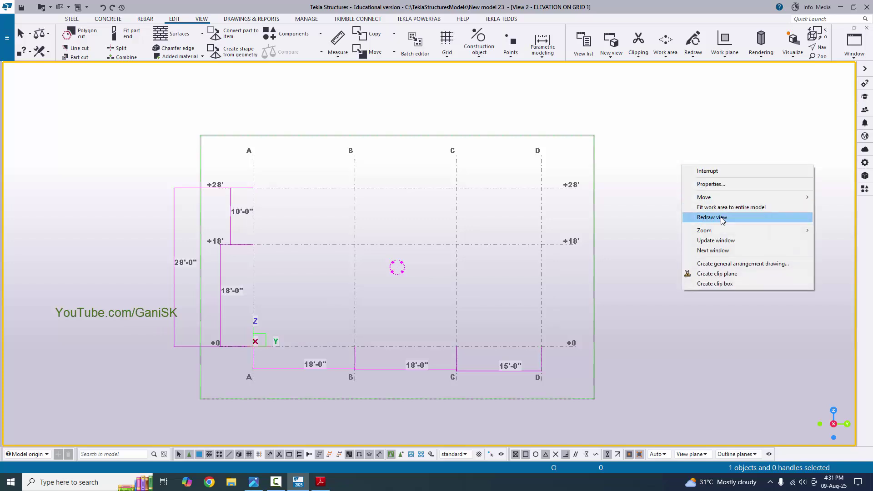
left_click(723, 219)
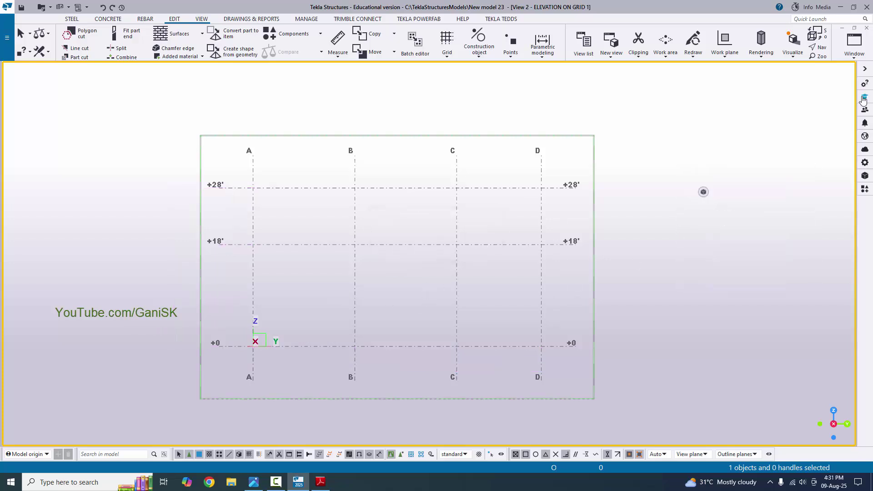
Switch to the open 3d view and back to the ELEVATION ON GRID 1 view
left_click(854, 43)
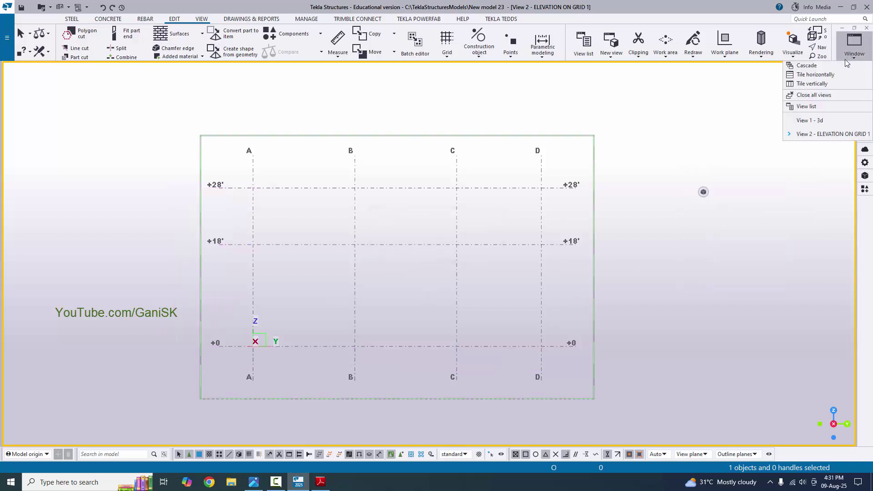
left_click(827, 120)
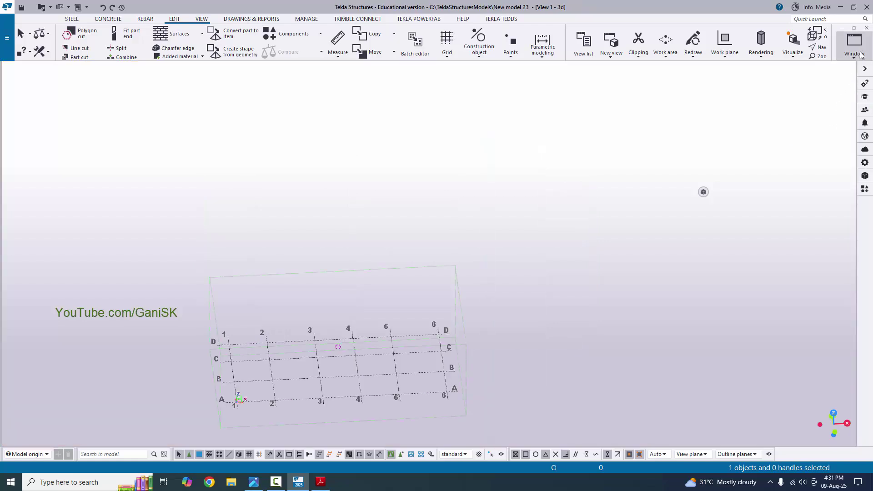
left_click(860, 50)
left_click(839, 134)
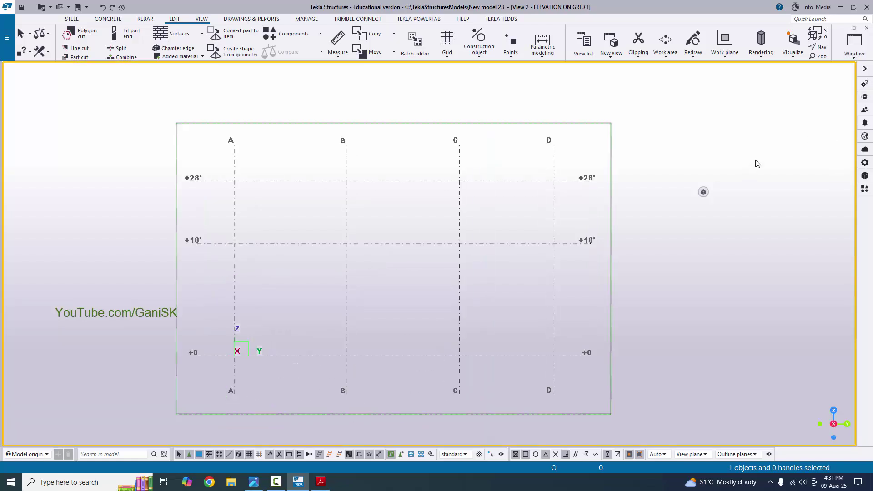
Add ELEVATION ON GRID A to the visible views from the view list and close the Views dialog
left_click(854, 46)
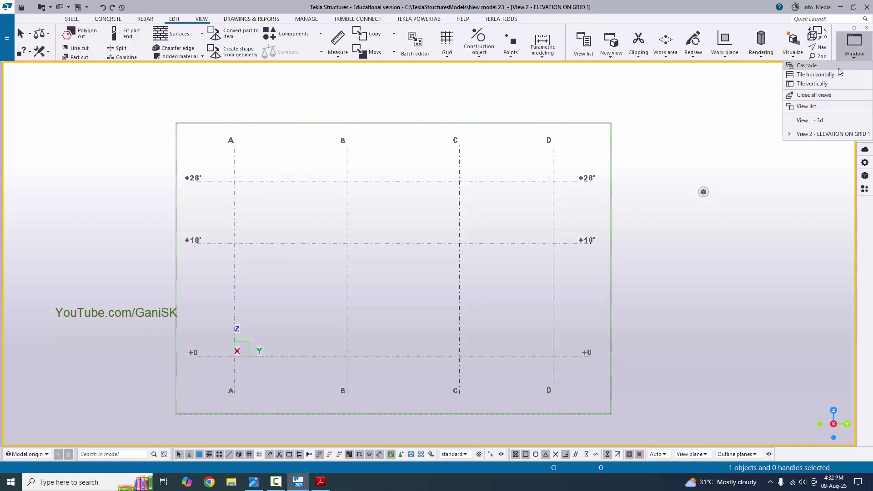
left_click(827, 109)
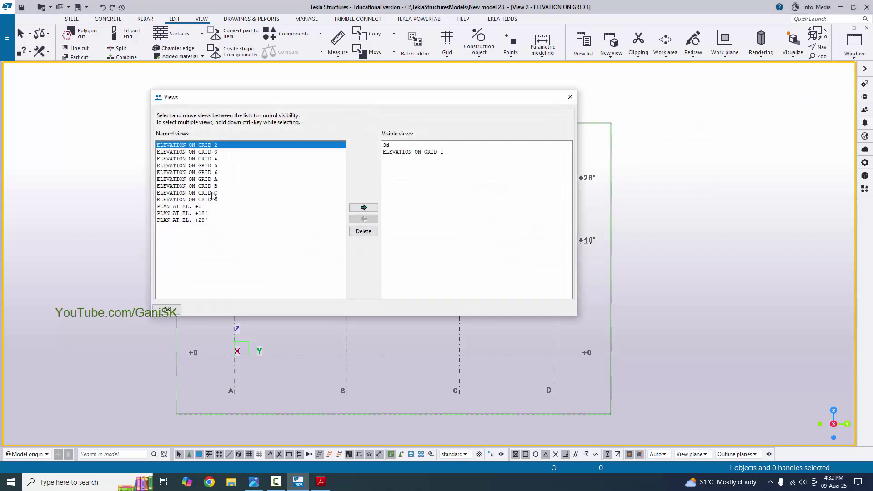
left_click(171, 180)
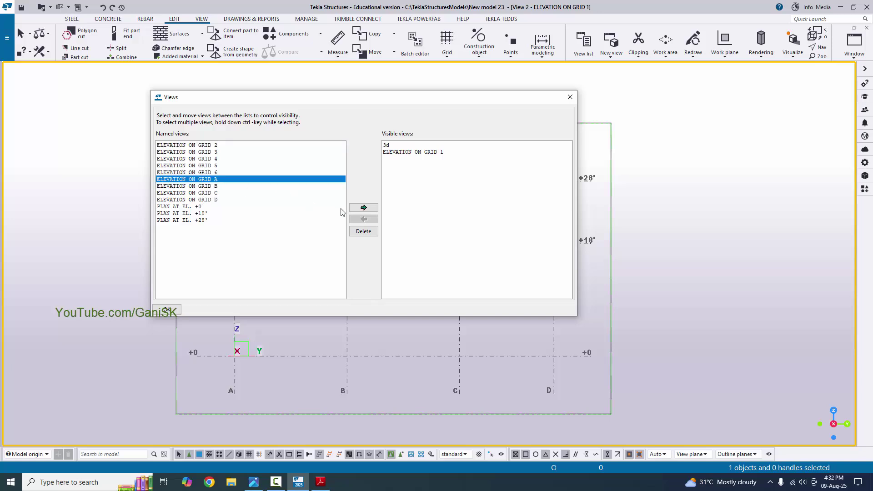
left_click(363, 209)
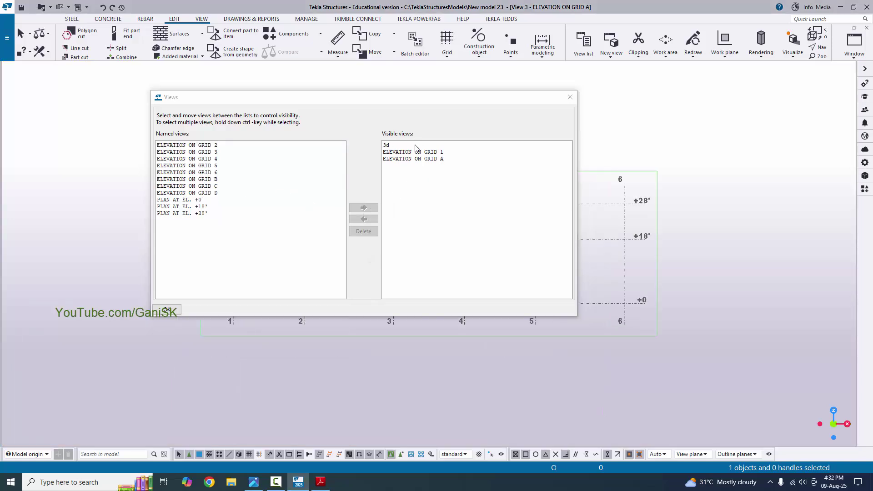
left_click(568, 99)
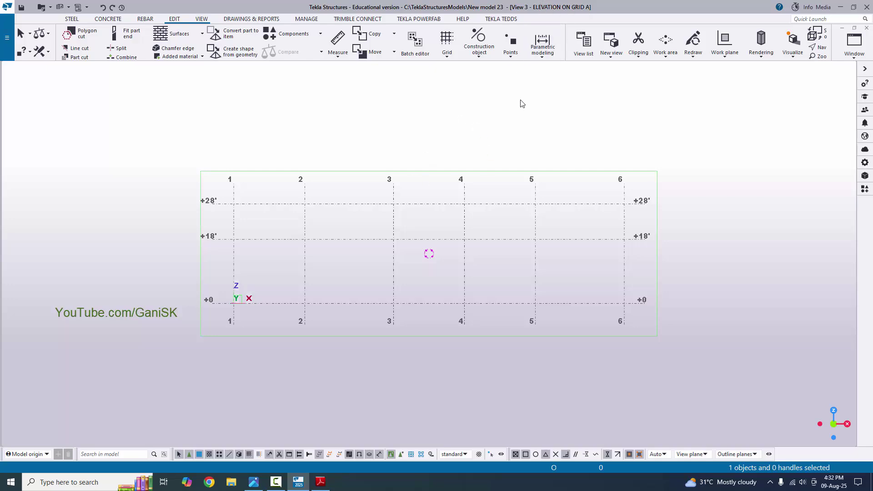
scroll(328, 293, "up", 1)
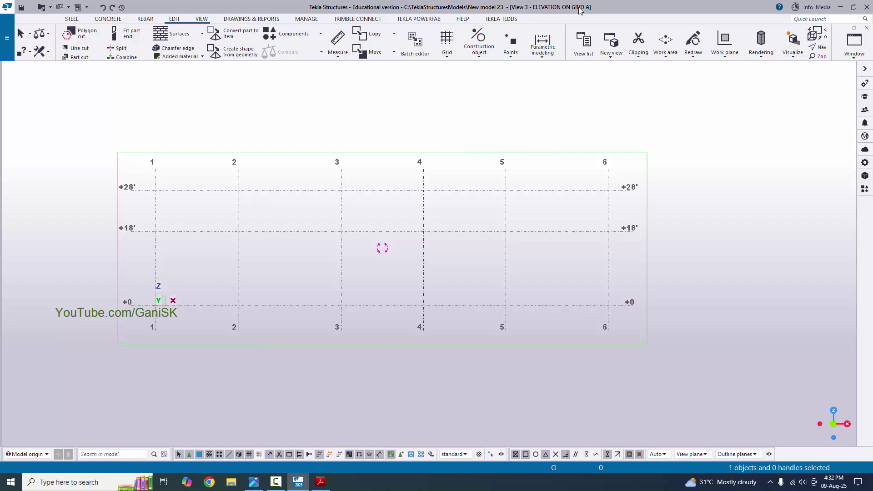
Switch to the 3d view and orbit the model to an oblique angle showing the whole grid
left_click(854, 43)
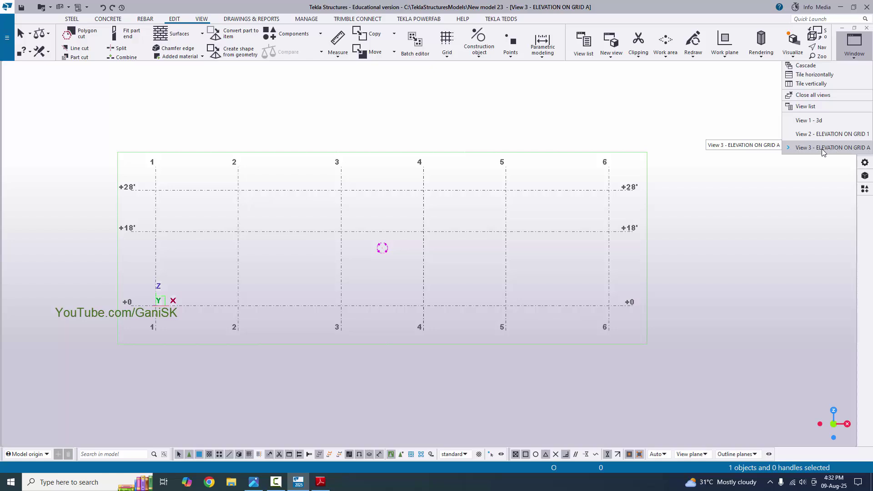
left_click(828, 120)
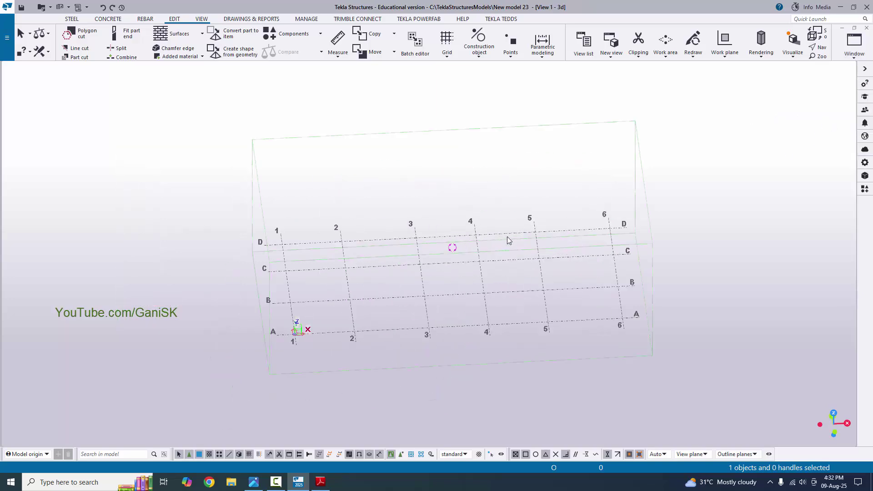
scroll(484, 255, "up", 3)
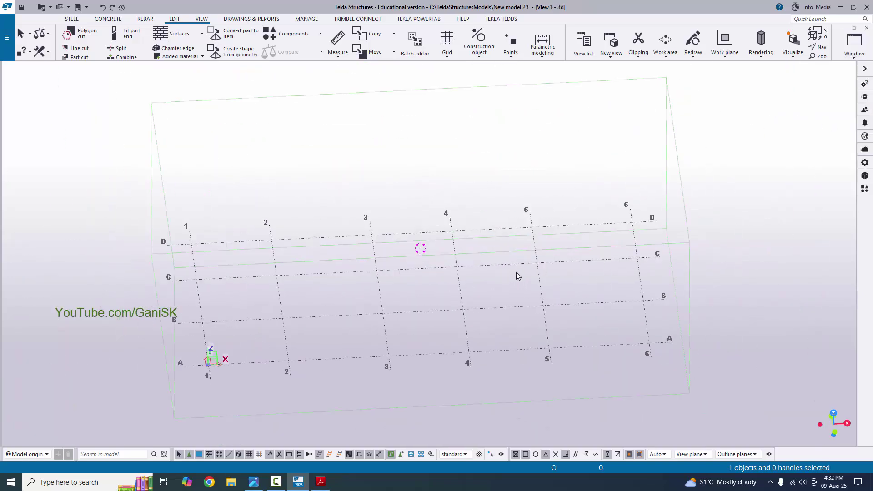
scroll(516, 276, "down", 3)
middle_click_drag(516, 276, 390, 340, "ctrl")
scroll(522, 287, "up", 3)
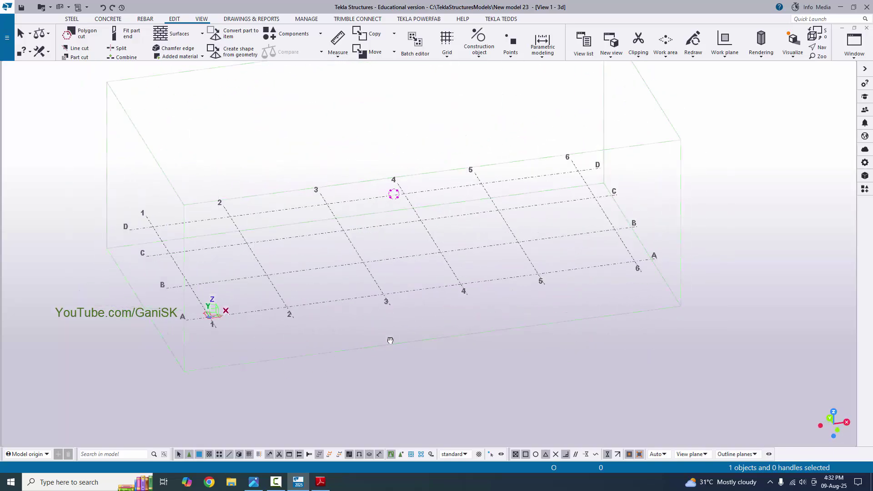
key("ctrl+p")
key("ctrl+p")
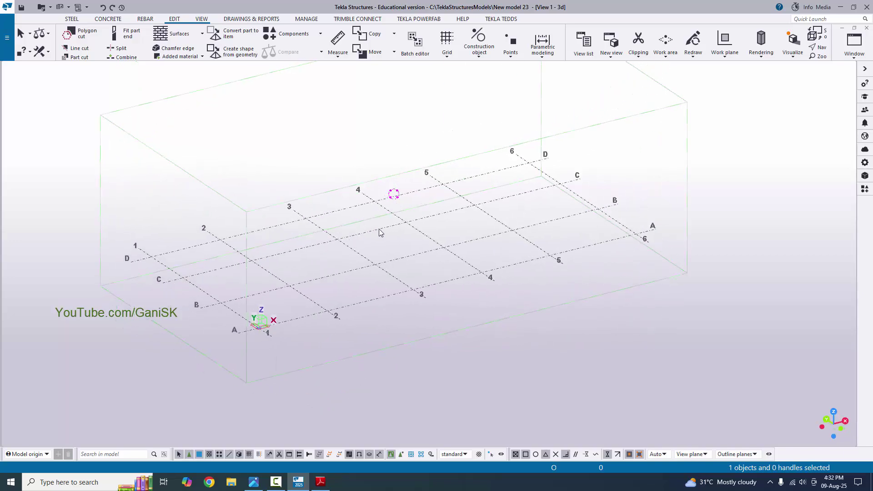
middle_click_drag(416, 257, 547, 302, "ctrl")
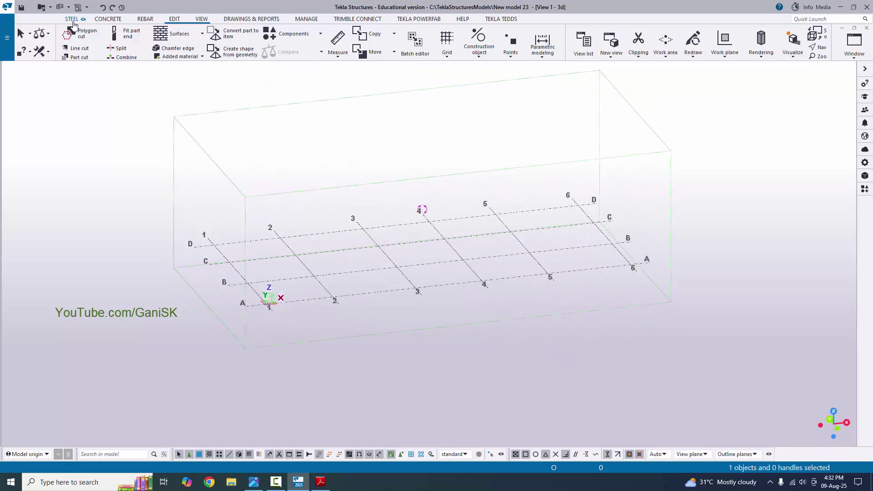
scroll(76, 38, "up", 1)
scroll(75, 37, "up", 2)
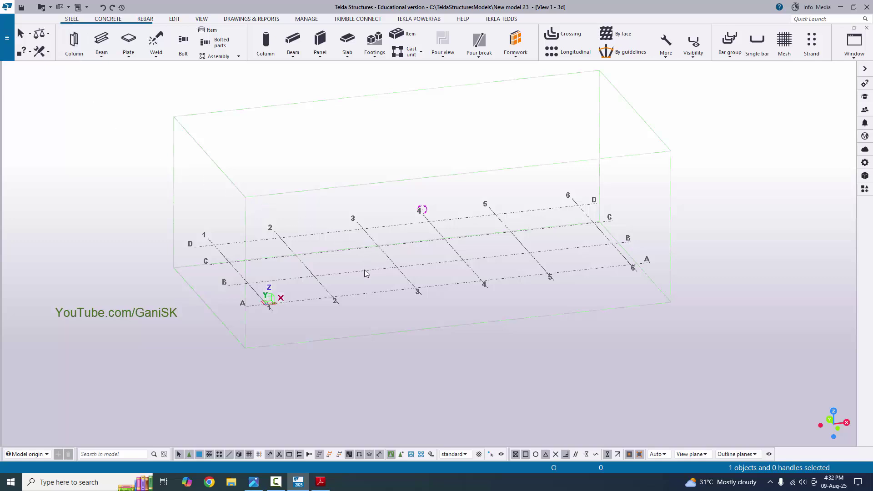
Close Elevation.pdf in Adobe Reader and return to the 3d view in Tekla Structures
left_click(321, 481)
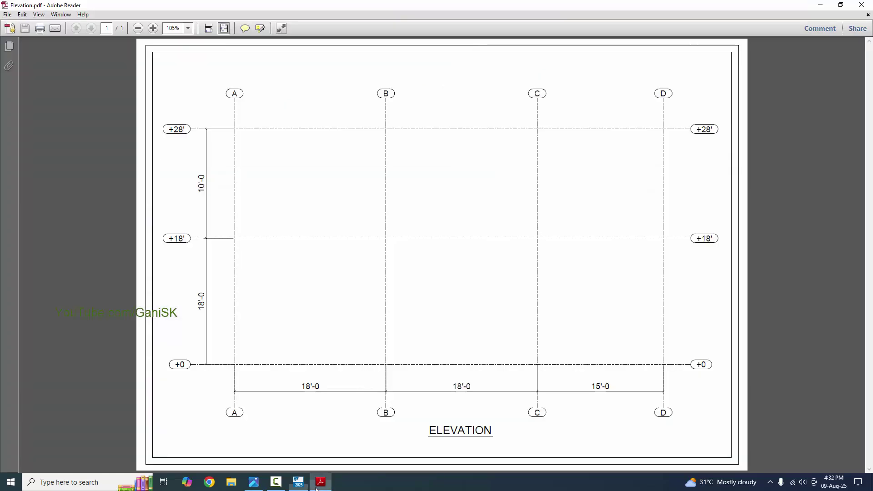
left_click(861, 5)
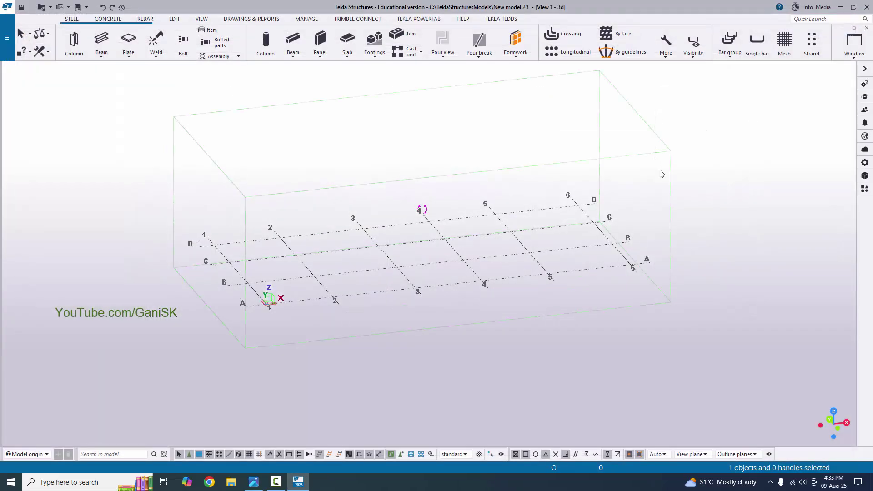
middle_click_drag(377, 328, 406, 335)
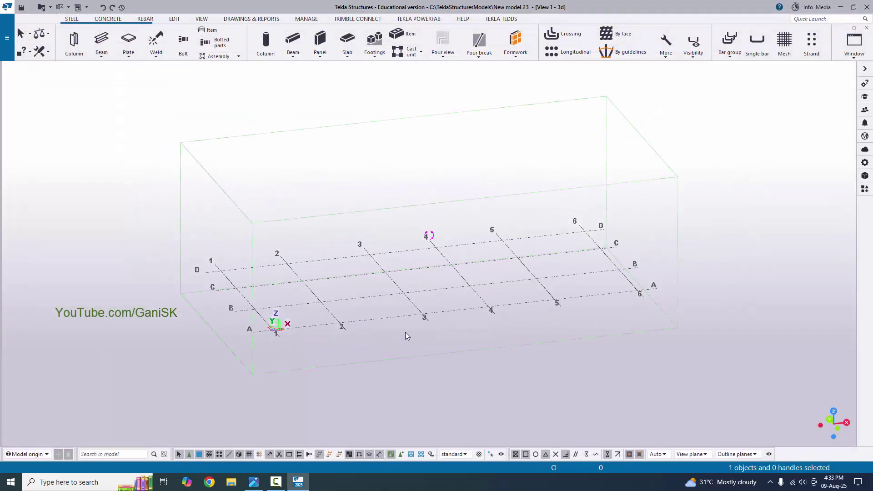